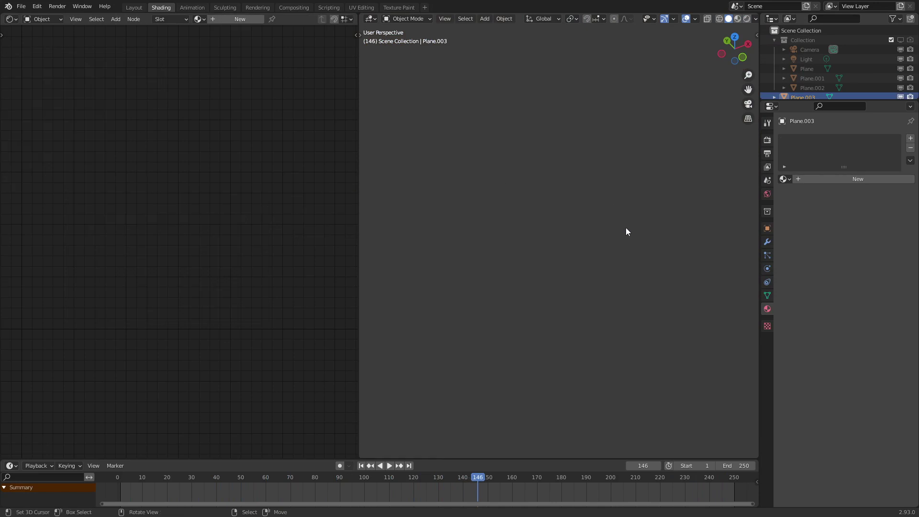
# - In the UV Editing workspace, extrude the far edge of the plane along the Y axis into a long strip
pyautogui.click(370, 6)
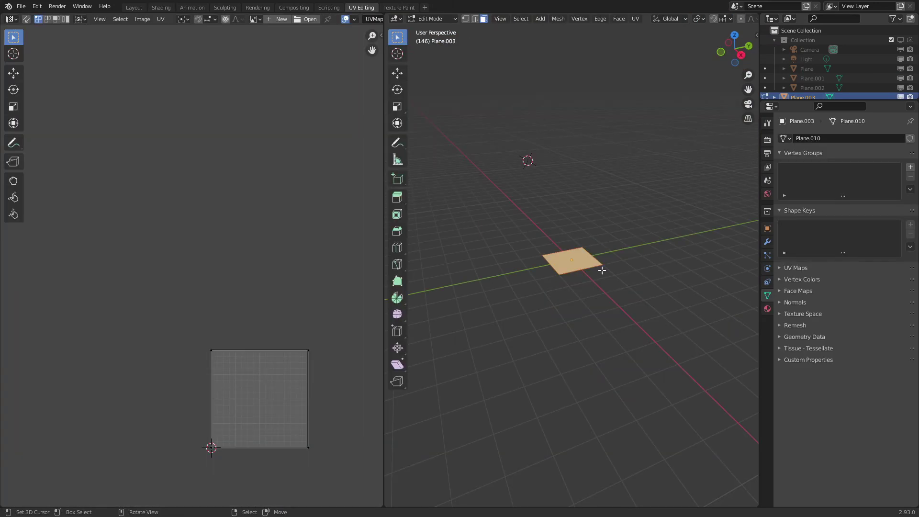
pyautogui.press('2')
pyautogui.hotkey('alt', 'a')
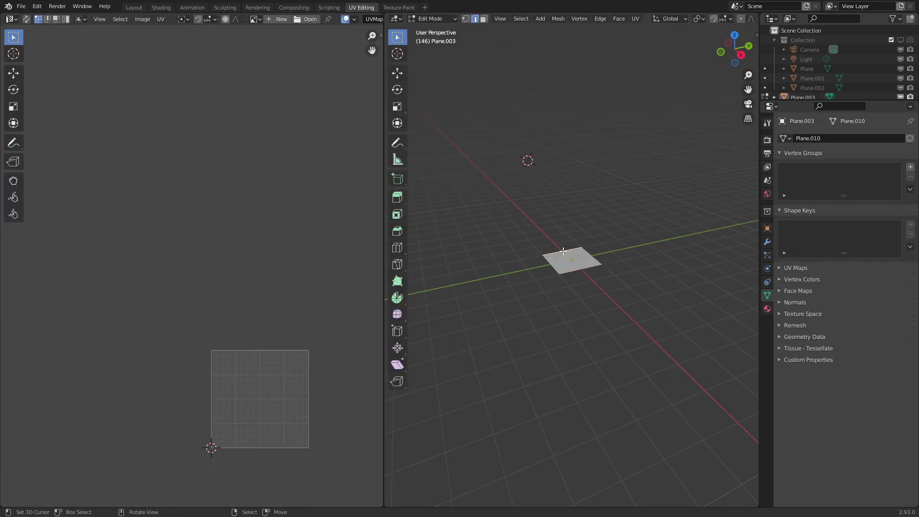
pyautogui.moveTo(595, 261); pyautogui.dragTo(593, 286, button='middle')
pyautogui.press('e')
pyautogui.press('y')
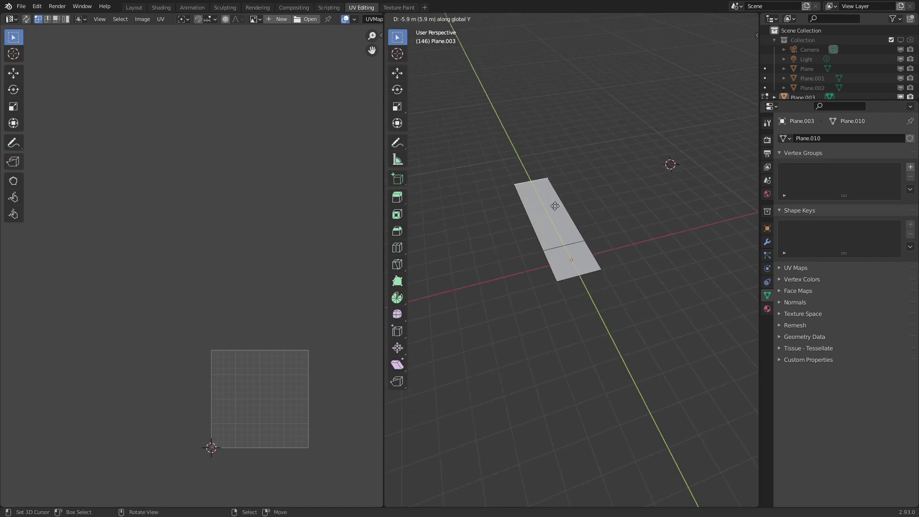
pyautogui.click(480, 70)
# - Select the long face, add the square face as the active one, and unwrap both with Follow Active Quads
pyautogui.keyDown('shift'); pyautogui.moveTo(535, 142); pyautogui.dragTo(578, 281, button='middle'); pyautogui.keyUp('shift')
pyautogui.press('3')
pyautogui.click(514, 191)
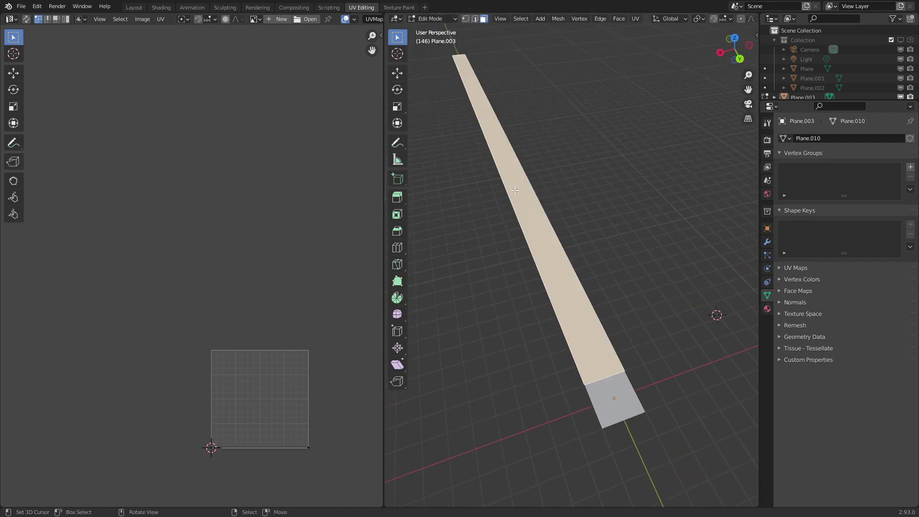
pyautogui.keyDown('shift'); pyautogui.moveTo(609, 393); pyautogui.dragTo(591, 312, button='middle'); pyautogui.keyUp('shift')
pyautogui.keyDown('shift'); pyautogui.click(589, 293); pyautogui.keyUp('shift')
pyautogui.scroll(5, 589, 294)
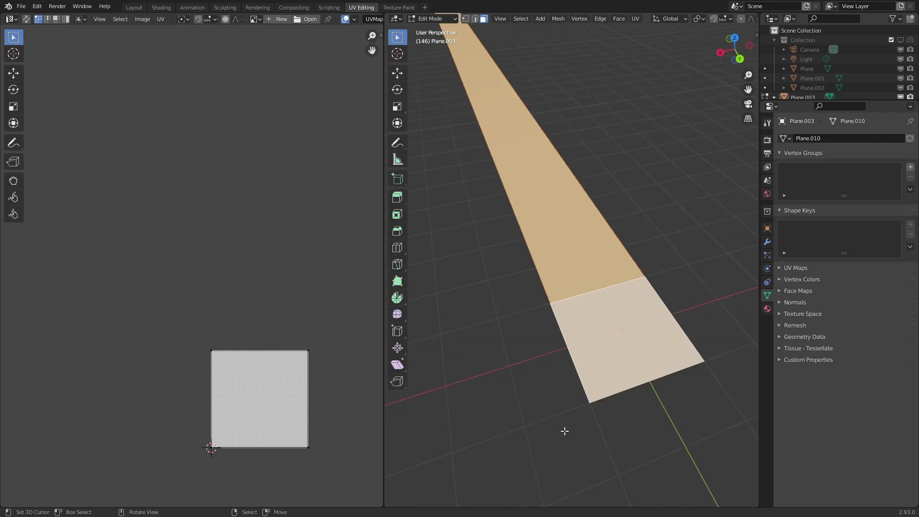
pyautogui.press('u')
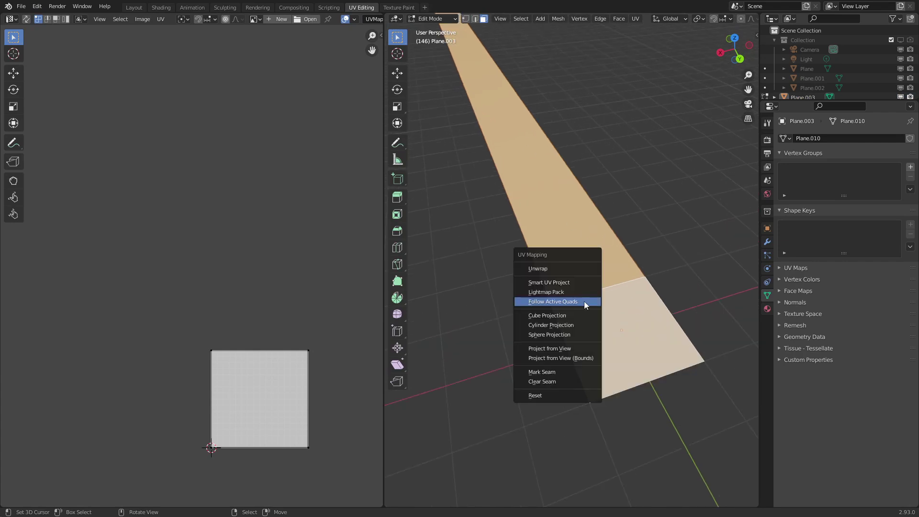
pyautogui.click(584, 301)
pyautogui.click(581, 328)
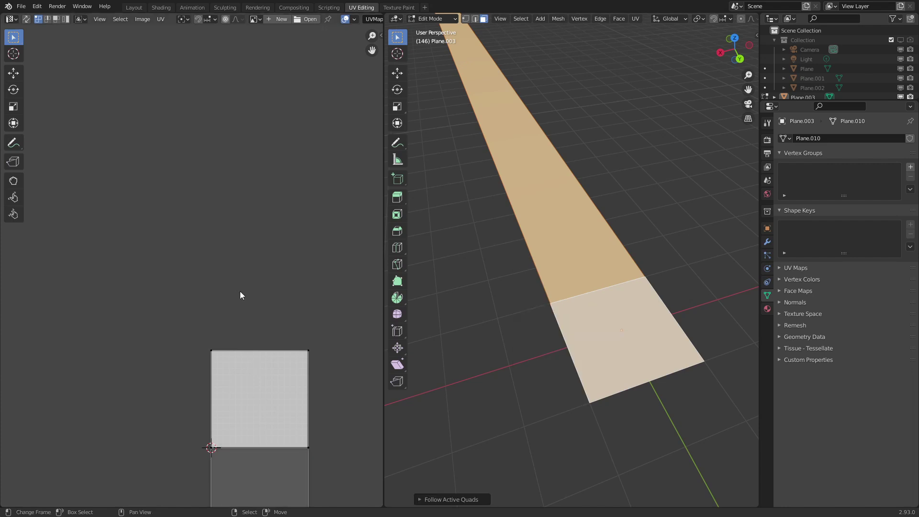
# - Examine the full length of the unwrapped strip's UV layout in the UV editor
pyautogui.scroll(-6, 228, 398)
pyautogui.moveTo(228, 398); pyautogui.dragTo(237, 243, button='middle')
pyautogui.scroll(-4, 225, 220)
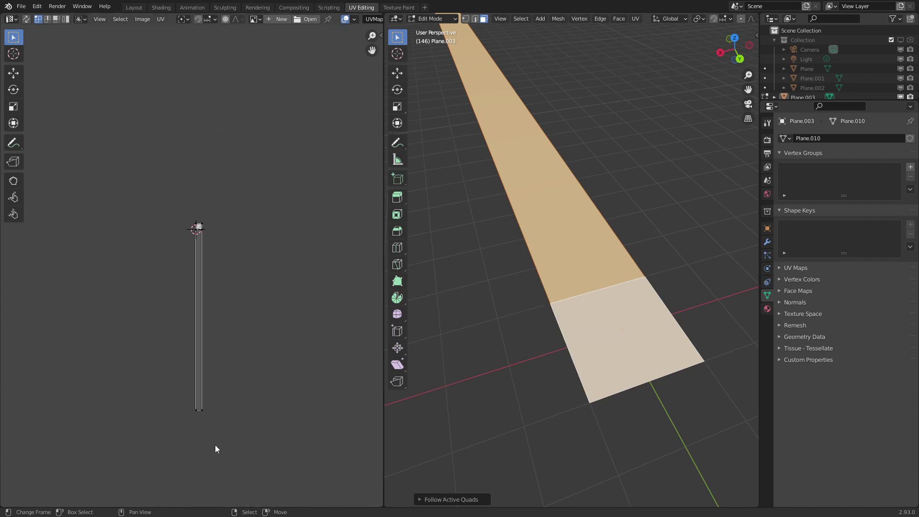
pyautogui.scroll(-1, 124, 199)
pyautogui.scroll(7, 225, 156)
pyautogui.press('a')
pyautogui.scroll(5, 265, 113)
pyautogui.moveTo(266, 114); pyautogui.dragTo(181, 425, button='middle')
# - Return to Object Mode and give the strip a new material in the Shading workspace
pyautogui.press('Tab')
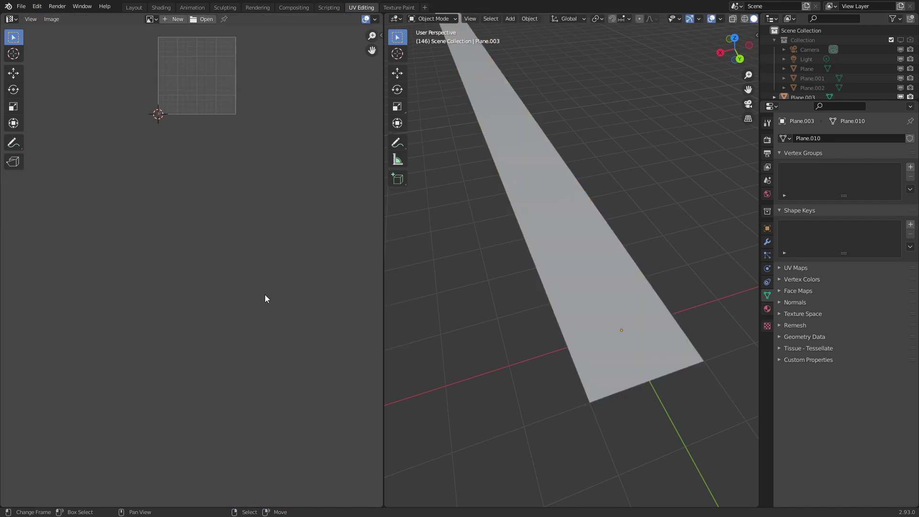
pyautogui.click(160, 7)
pyautogui.moveTo(586, 358)
pyautogui.mouseDown(button='middle')
pyautogui.moveTo(522, 278)
pyautogui.moveTo(618, 257)
pyautogui.moveTo(465, 371)
pyautogui.moveTo(510, 361)
pyautogui.moveTo(512, 285)
pyautogui.mouseUp(button='middle')
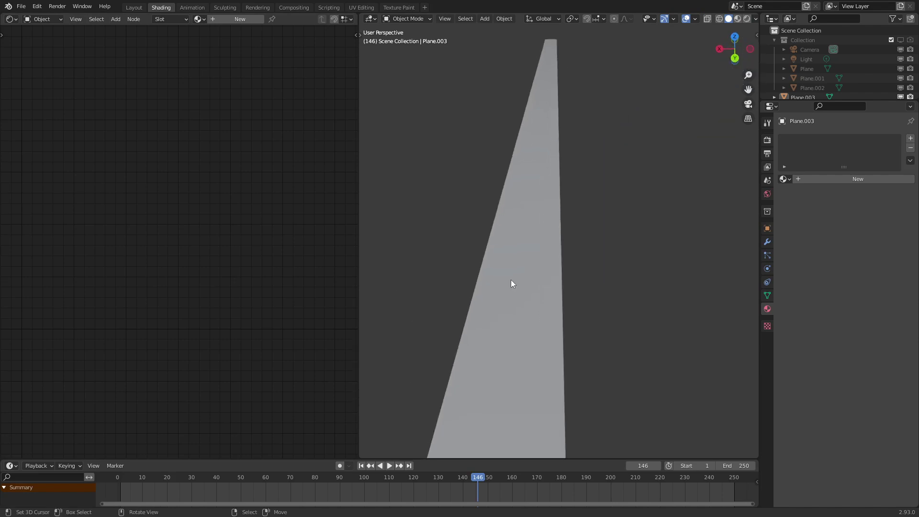
pyautogui.click(512, 285)
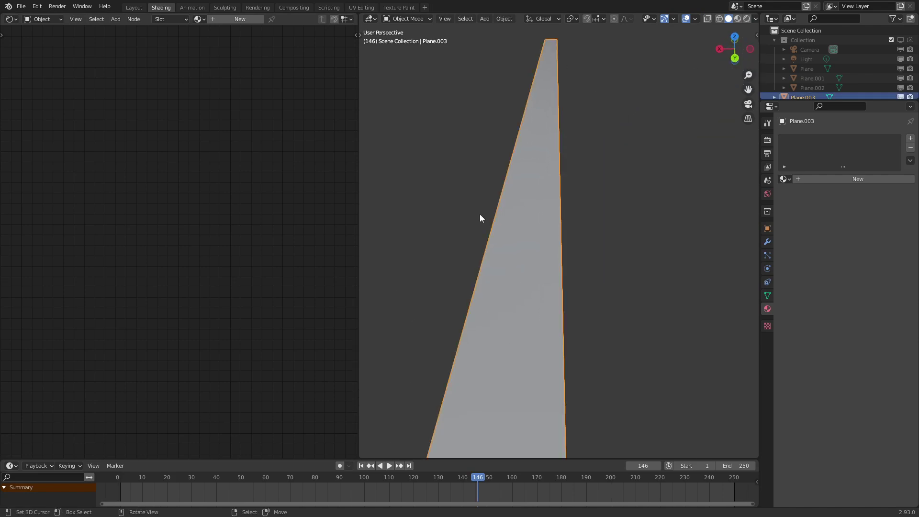
pyautogui.click(230, 22)
# - Add a UV Map node and preview its output on the strip in Rendered shading
pyautogui.moveTo(186, 187); pyautogui.dragTo(279, 300, button='middle')
pyautogui.hotkey('shift', 'a')
pyautogui.moveTo(56, 110)
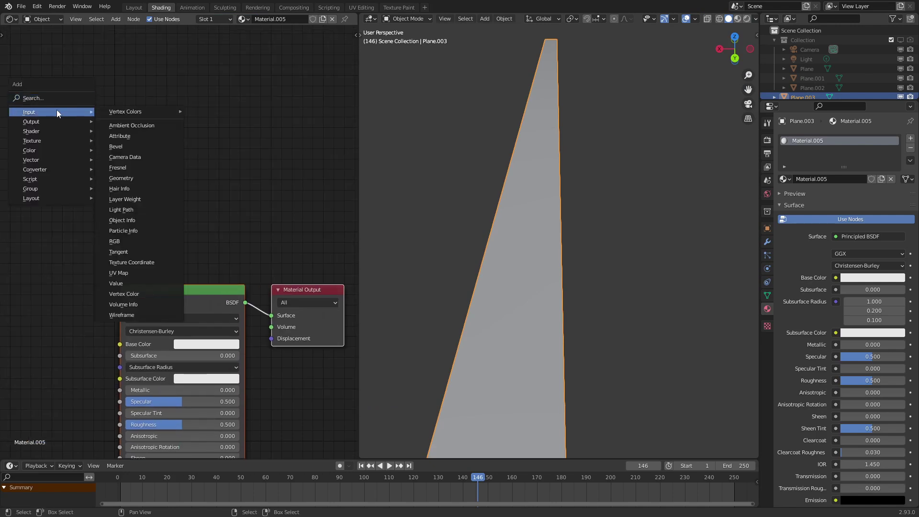
pyautogui.click(132, 271)
pyautogui.click(109, 173)
pyautogui.keyDown('ctrl'); pyautogui.keyDown('shift'); pyautogui.click(109, 173); pyautogui.keyUp('shift'); pyautogui.keyUp('ctrl')
pyautogui.press('z')
pyautogui.click(528, 169)
# - Delete the Principled BSDF node and move the UV Map node away from the viewer to make room for more nodes
pyautogui.click(179, 292)
pyautogui.press('x')
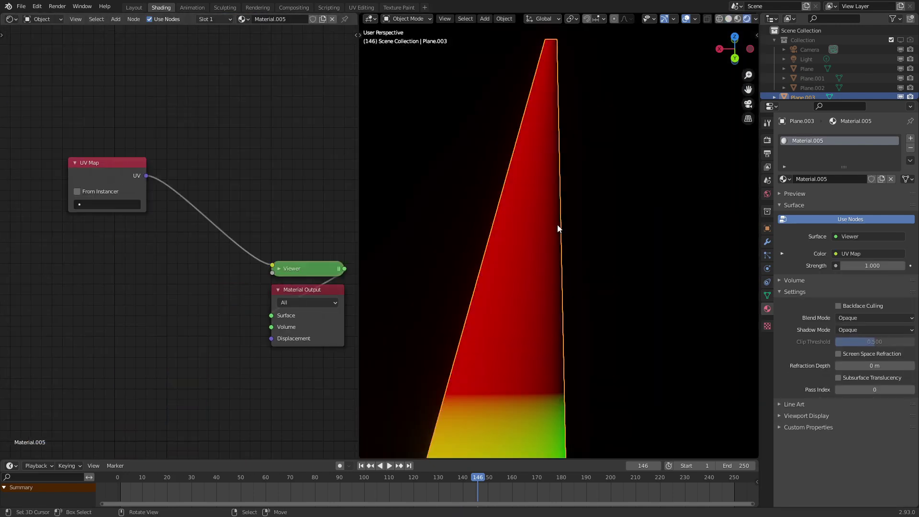
pyautogui.scroll(-3, 558, 227)
pyautogui.click(108, 186)
pyautogui.moveTo(109, 187); pyautogui.dragTo(217, 133, button='middle')
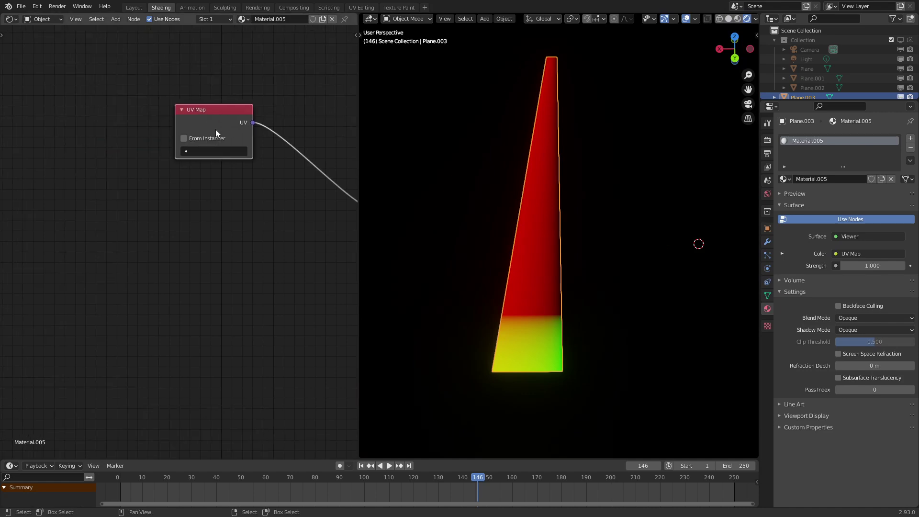
pyautogui.moveTo(221, 133); pyautogui.dragTo(14, 216)
# - Insert a Separate XYZ node between the UV Map and the viewer, previewing its X output
pyautogui.hotkey('shift', 'a')
pyautogui.moveTo(156, 269)
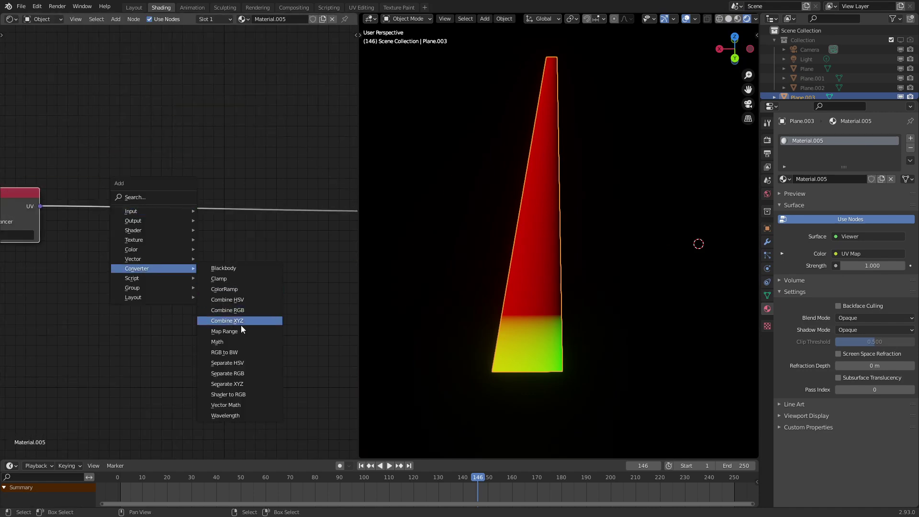
pyautogui.click(240, 384)
pyautogui.click(78, 164)
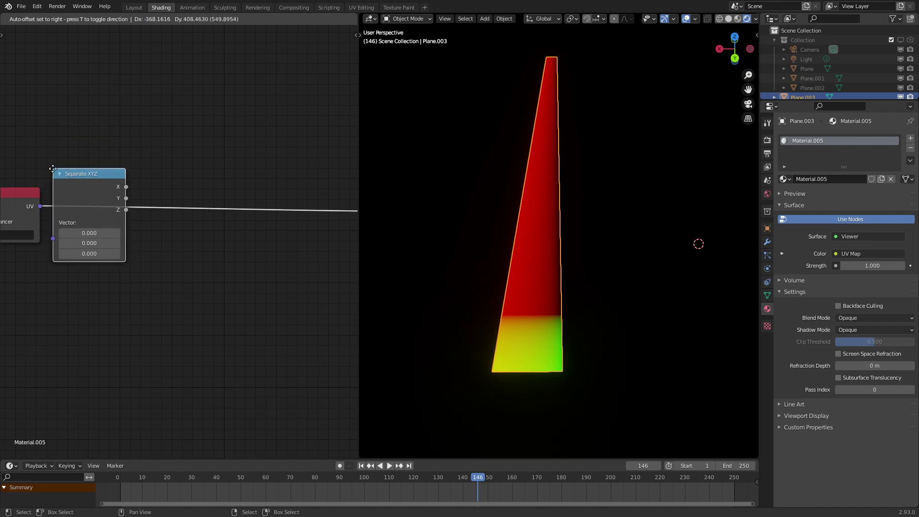
pyautogui.scroll(3, 558, 115)
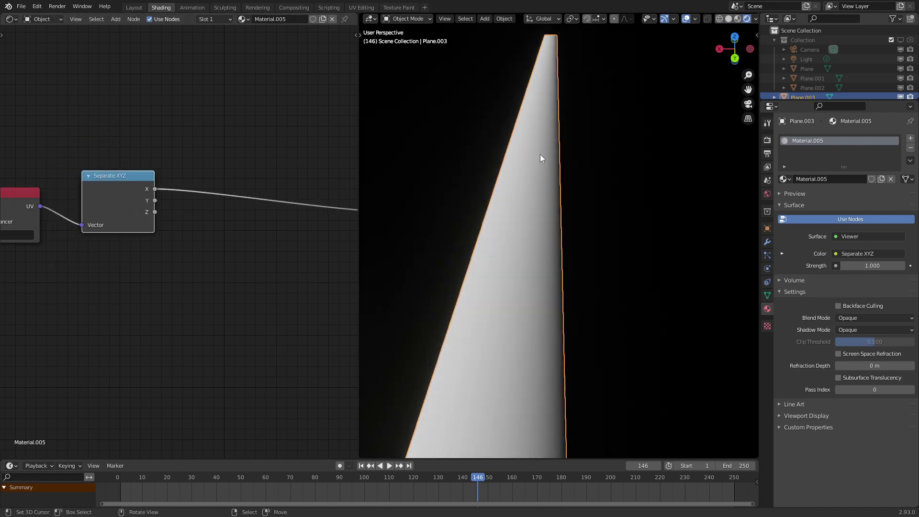
# - Insert a ColorRamp after the Separate XYZ node's X output and add a middle stop at 0.500
pyautogui.press('q')
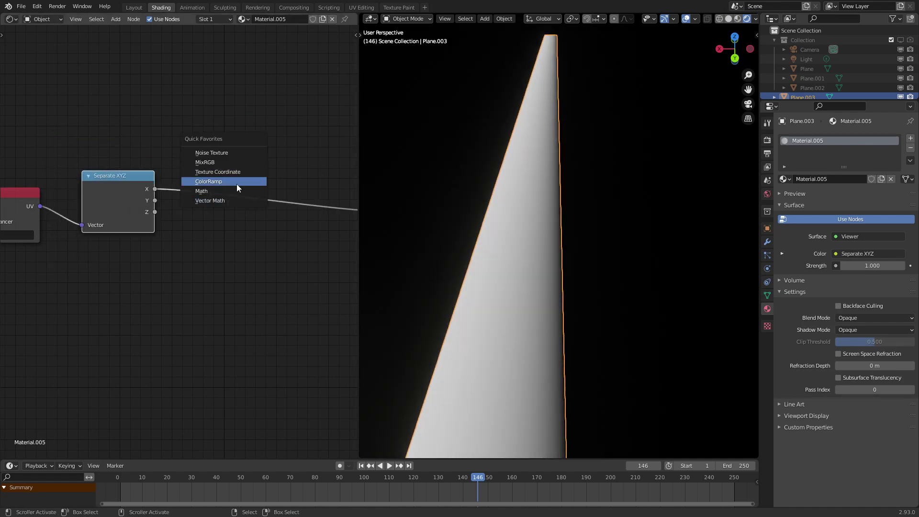
pyautogui.click(236, 183)
pyautogui.click(217, 218)
pyautogui.click(207, 198)
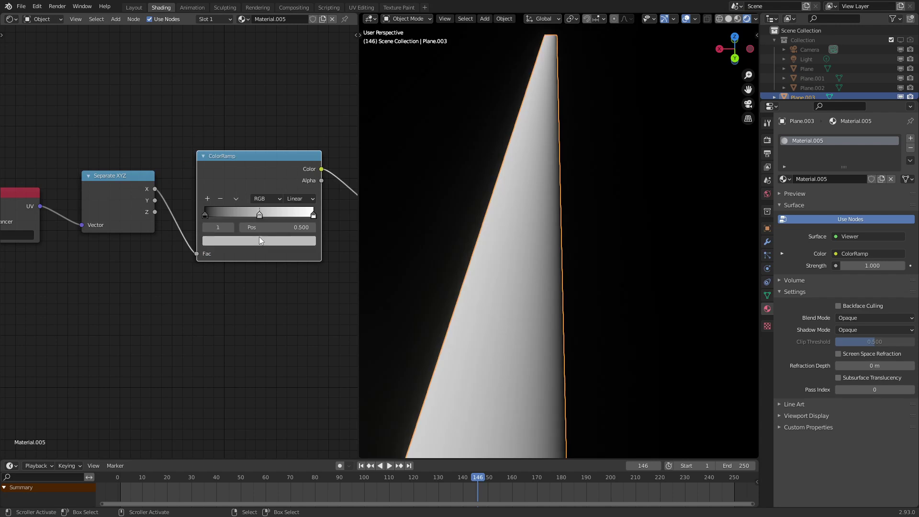
# - Make the ColorRamp's middle stop white and its last stop black
pyautogui.click(258, 237)
pyautogui.moveTo(291, 120); pyautogui.dragTo(292, 89)
pyautogui.click(310, 215)
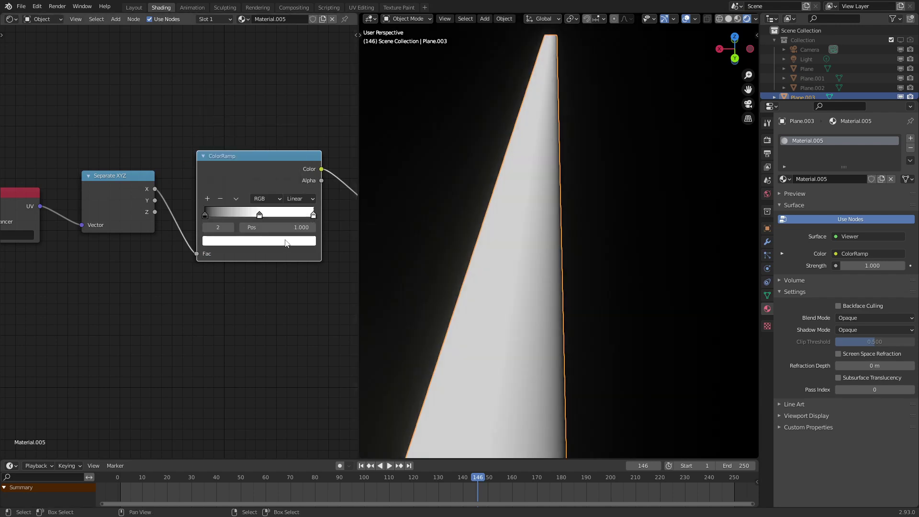
pyautogui.click(286, 239)
pyautogui.scroll(-20, 247, 148)
pyautogui.click(463, 211)
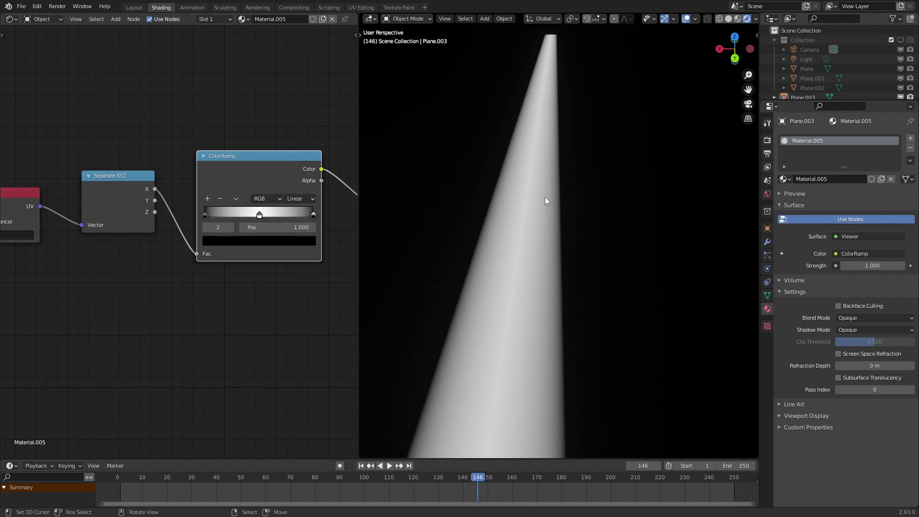
# - Insert a MixRGB node after the ColorRamp and set its blend mode to Linear Light
pyautogui.scroll(-3, 574, 225)
pyautogui.scroll(-2, 222, 180)
pyautogui.click(179, 254)
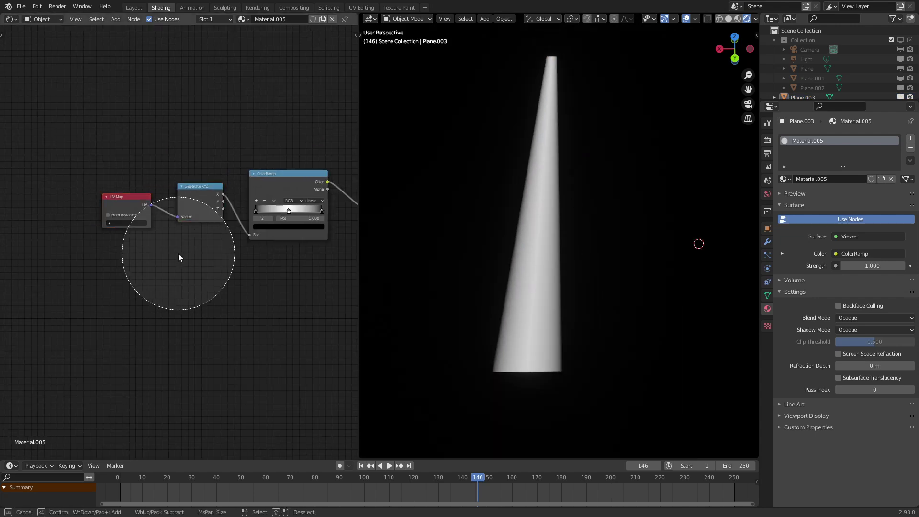
pyautogui.moveTo(258, 268); pyautogui.dragTo(90, 286, button='middle')
pyautogui.hotkey('shift', 'a')
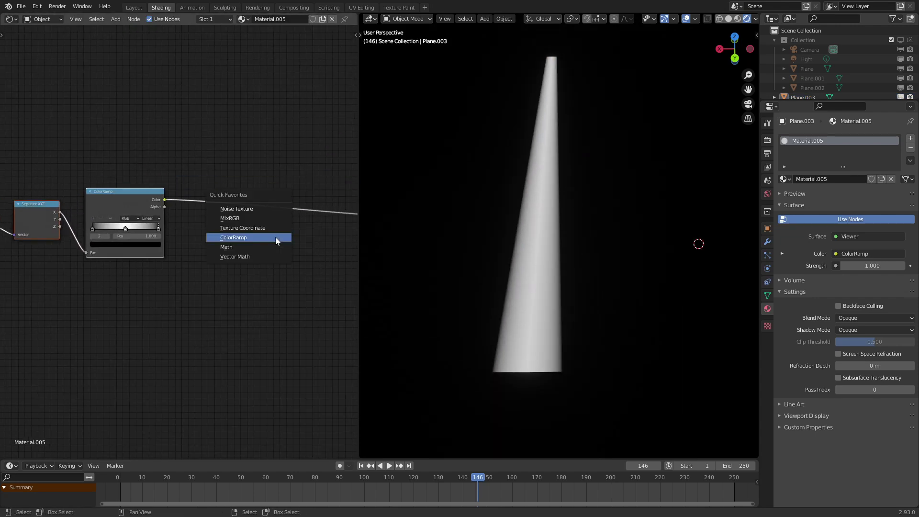
pyautogui.click(257, 217)
pyautogui.click(245, 186)
pyautogui.scroll(2, 245, 186)
pyautogui.click(248, 179)
pyautogui.click(238, 310)
# - Add a Noise Texture node and place it below the ColorRamp
pyautogui.moveTo(70, 330); pyautogui.dragTo(158, 279, button='middle')
pyautogui.press('q')
pyautogui.click(170, 230)
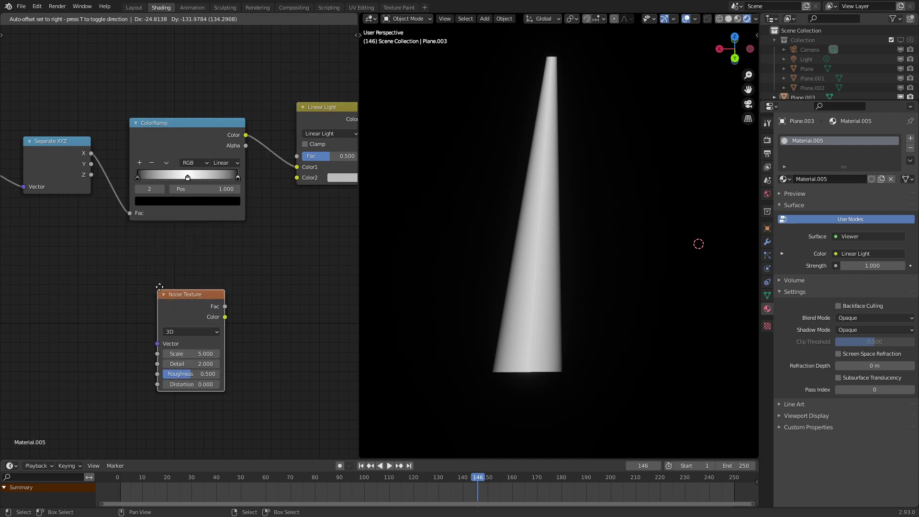
pyautogui.click(158, 289)
# - Feed a duplicate of the UV Map node into the Noise Texture's Vector and connect the noise Fac to the Linear Light node's Color2
pyautogui.scroll(-3, 154, 287)
pyautogui.hotkey('shift', 'd')
pyautogui.click(147, 279)
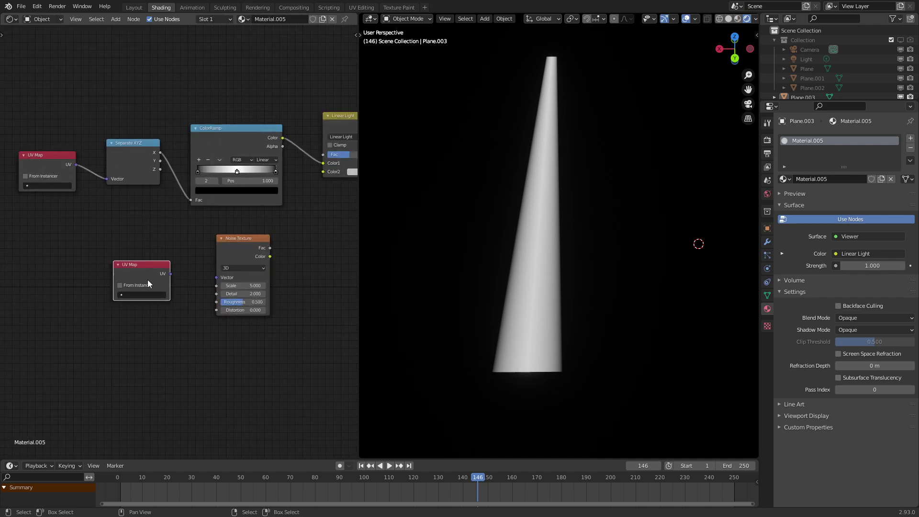
pyautogui.moveTo(170, 274); pyautogui.dragTo(216, 277)
pyautogui.moveTo(270, 248); pyautogui.dragTo(323, 171)
pyautogui.moveTo(323, 171); pyautogui.dragTo(242, 204, button='middle')
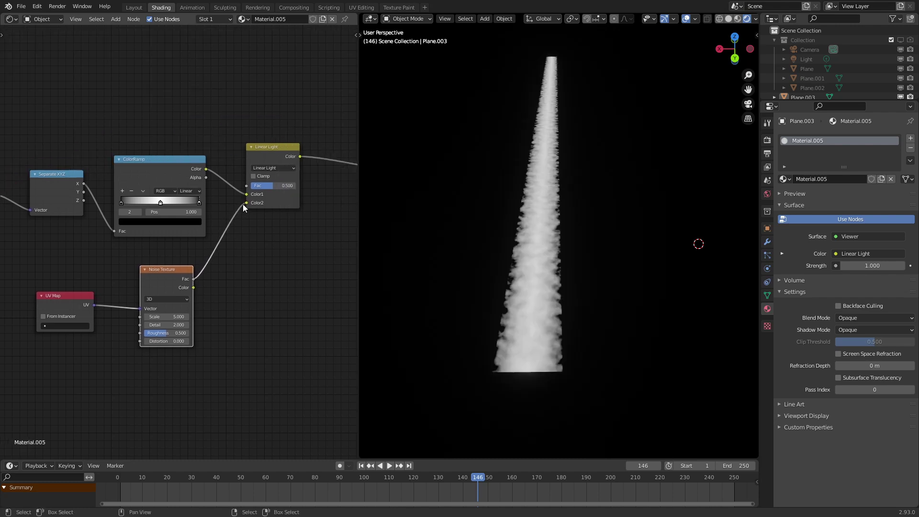
pyautogui.scroll(2, 242, 204)
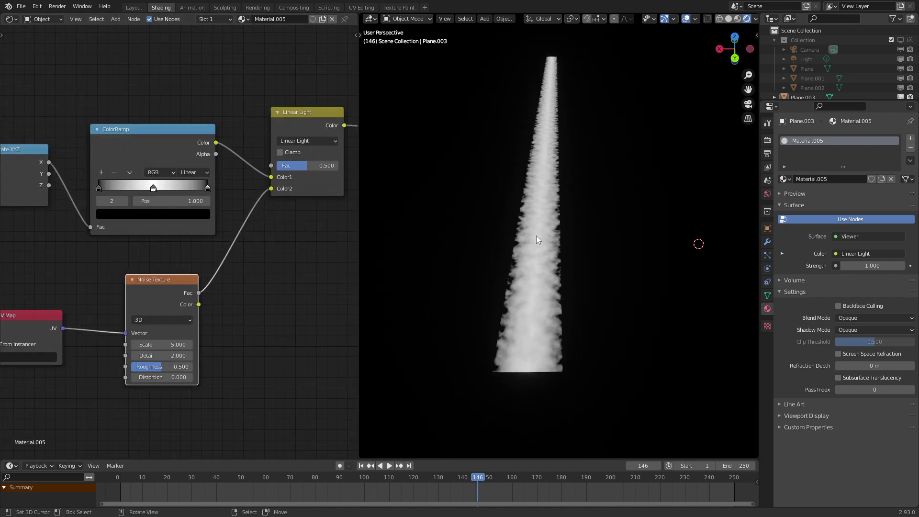
pyautogui.moveTo(521, 257); pyautogui.dragTo(544, 228, button='middle')
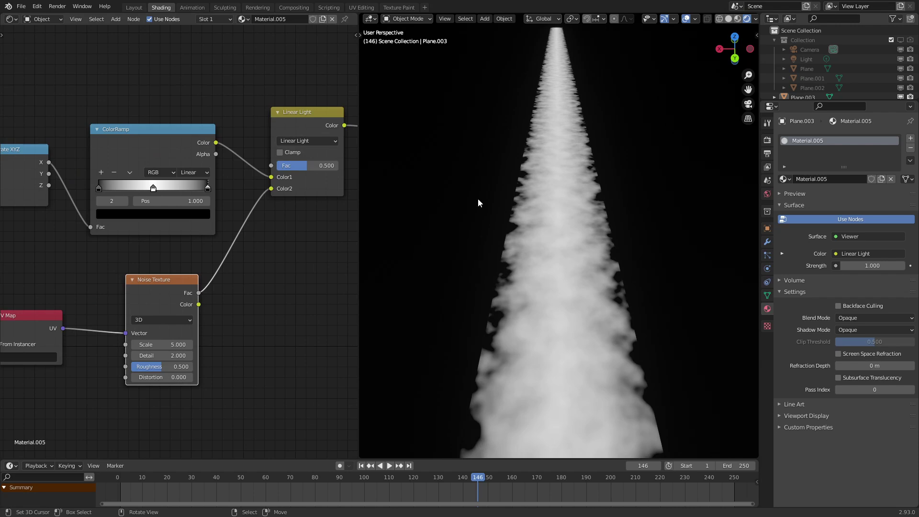
# - Insert a Math node after the Linear Light mix, set to Power with an exponent of 4
pyautogui.scroll(-2, 232, 223)
pyautogui.moveTo(232, 223); pyautogui.dragTo(101, 334, button='middle')
pyautogui.press('q')
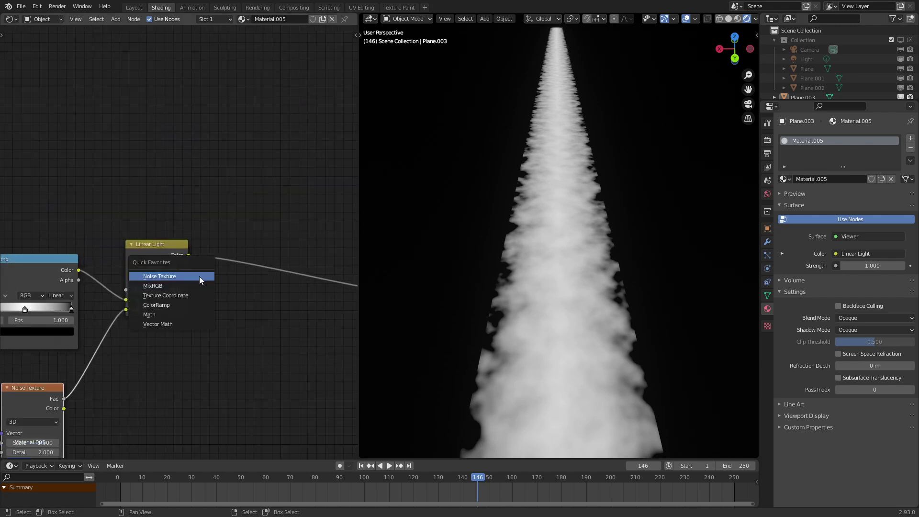
pyautogui.click(178, 314)
pyautogui.click(224, 252)
pyautogui.keyDown('ctrl'); pyautogui.scroll(-5, 257, 280); pyautogui.keyUp('ctrl')
pyautogui.click(254, 313)
pyautogui.write('4')
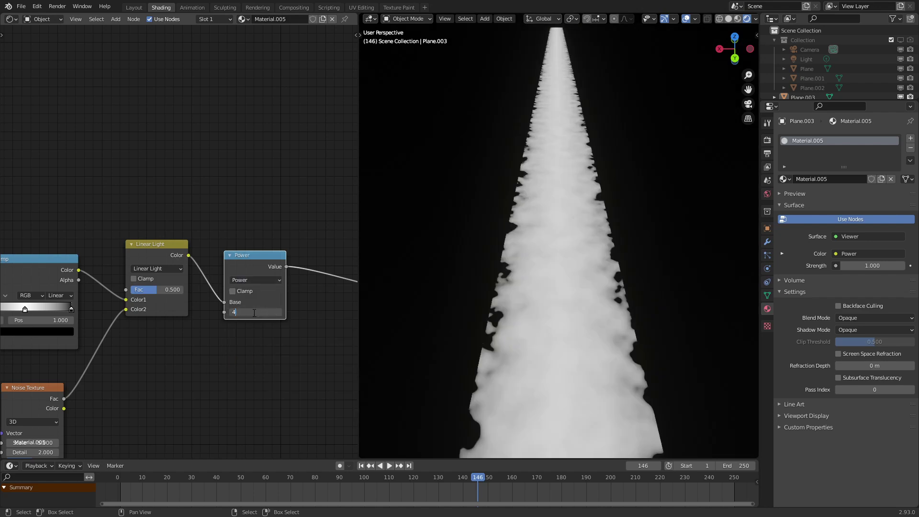
pyautogui.press('Return')
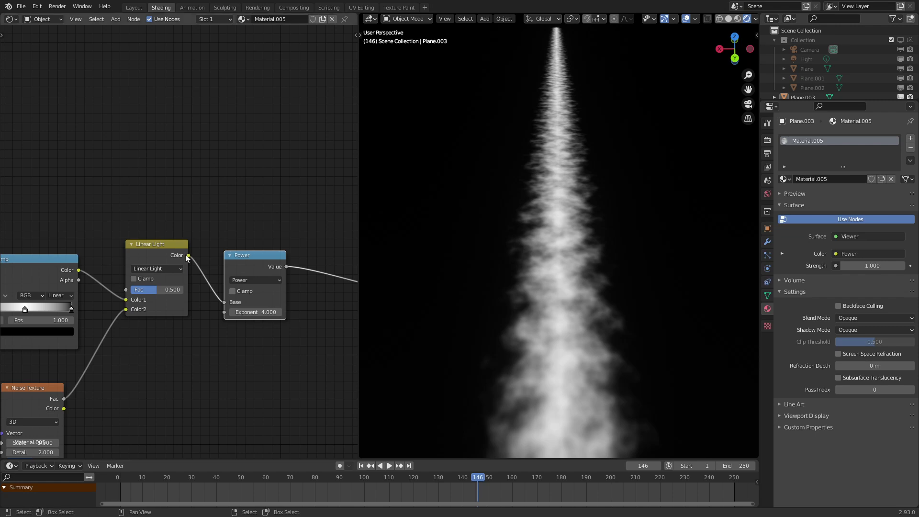
pyautogui.moveTo(261, 258); pyautogui.dragTo(250, 248)
# - Set the Noise Texture's scale to 2 and its distortion to 1
pyautogui.moveTo(158, 311); pyautogui.dragTo(318, 183, button='middle')
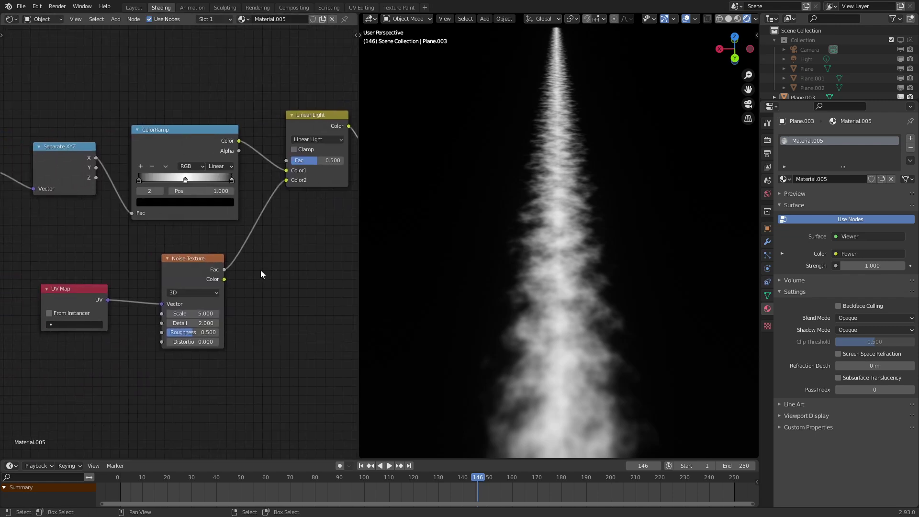
pyautogui.click(196, 313)
pyautogui.write('2')
pyautogui.press('Return')
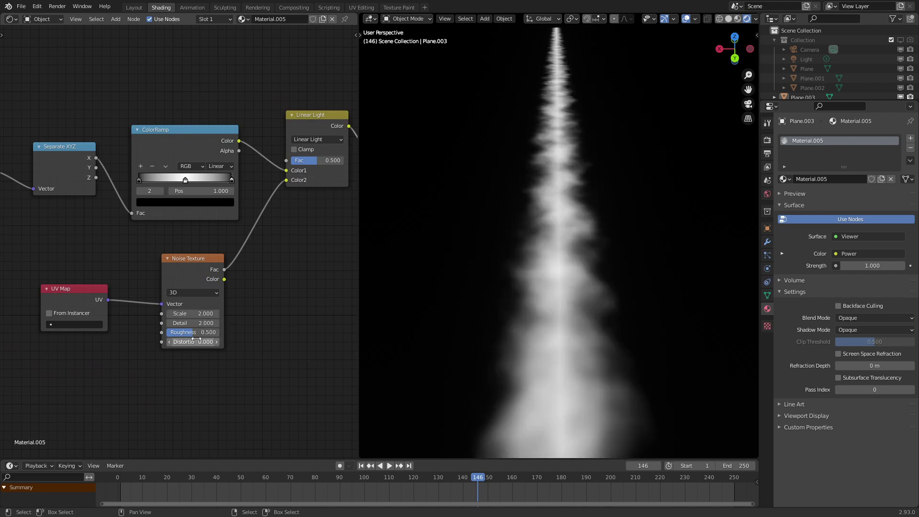
pyautogui.click(196, 340)
pyautogui.write('1')
pyautogui.press('Return')
pyautogui.moveTo(459, 229); pyautogui.dragTo(519, 217, button='middle')
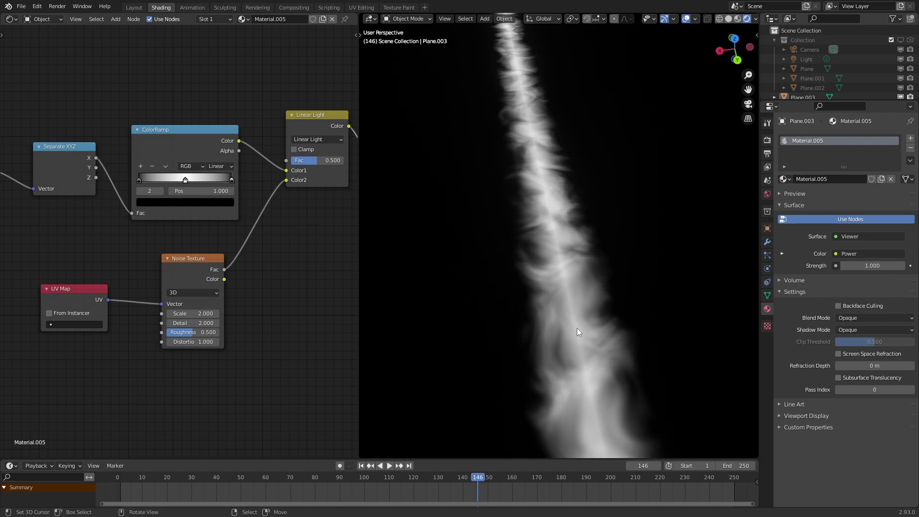
# - Add an Emission shader and a Transparent BSDF node below the Power node
pyautogui.scroll(-6, 173, 275)
pyautogui.moveTo(172, 275); pyautogui.dragTo(23, 348, button='middle')
pyautogui.scroll(6, 160, 260)
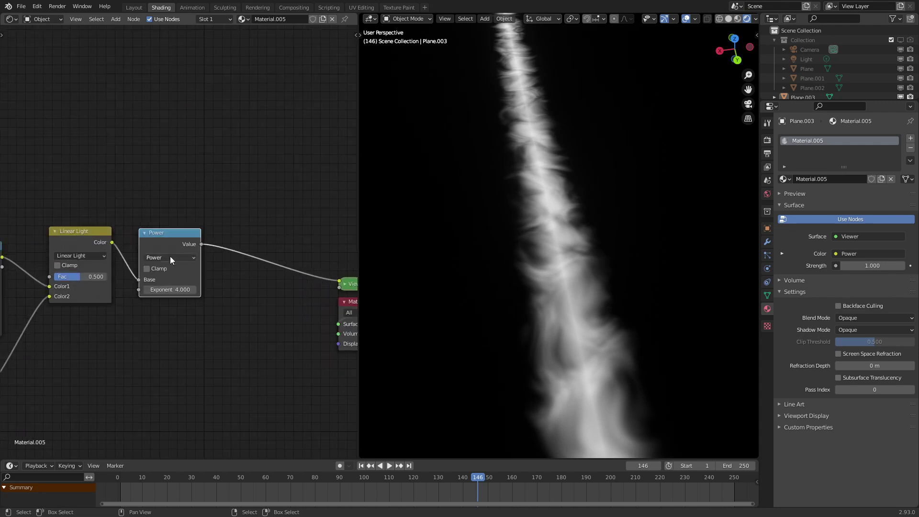
pyautogui.moveTo(244, 279); pyautogui.dragTo(202, 275, button='middle')
pyautogui.press('q')
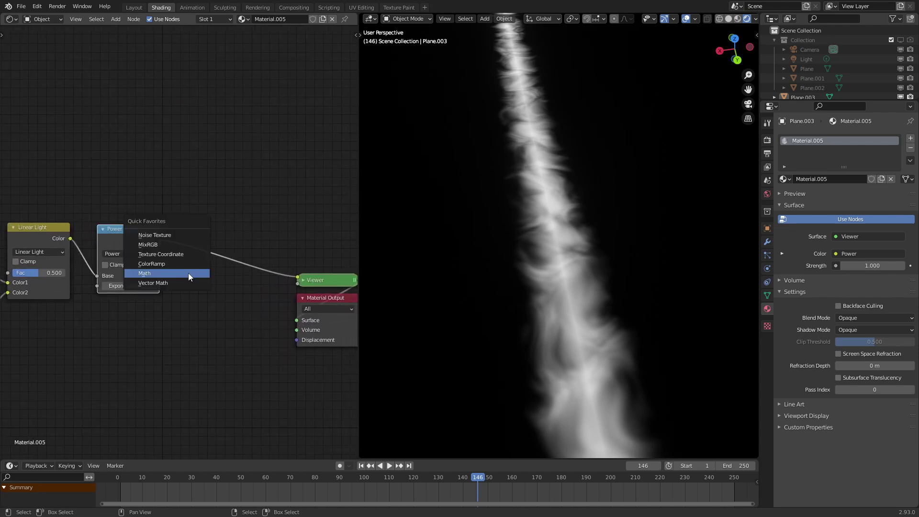
pyautogui.hotkey('shift', 'a')
pyautogui.moveTo(244, 176)
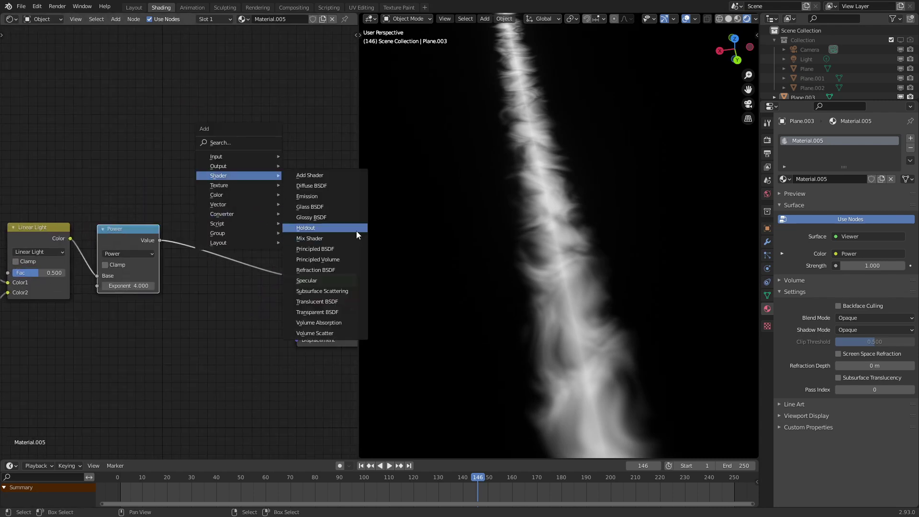
pyautogui.click(306, 196)
pyautogui.click(106, 368)
pyautogui.hotkey('shift', 'a')
pyautogui.moveTo(48, 332)
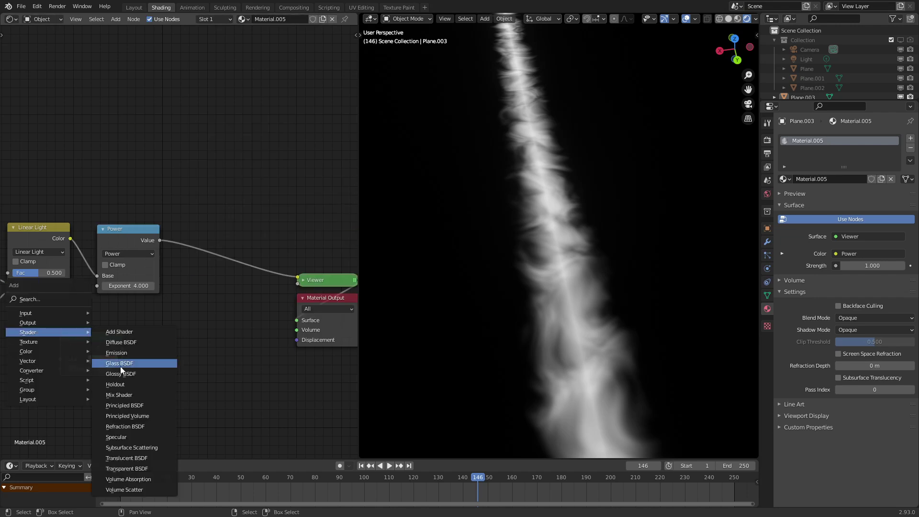
pyautogui.click(126, 468)
pyautogui.click(134, 372)
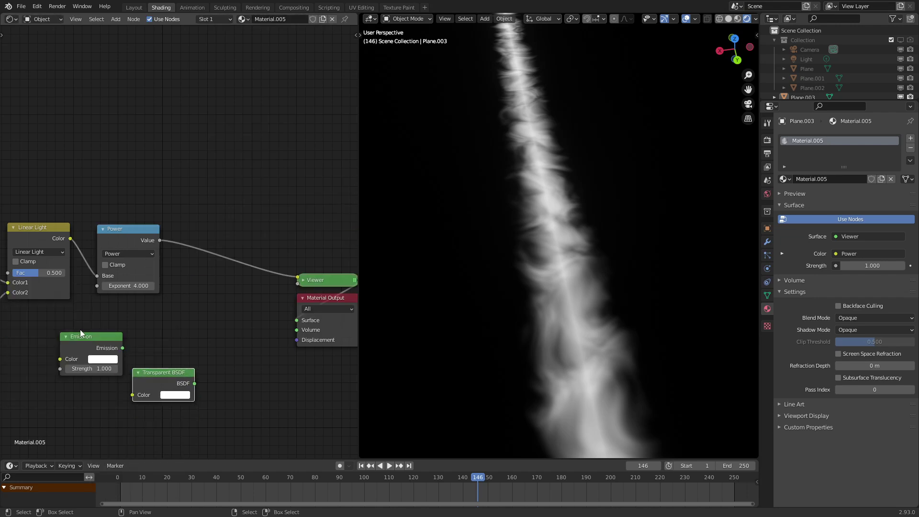
# - Place the Transparent BSDF above the Emission node and combine them in a Mix Shader, with Emission in the second shader input
pyautogui.click(101, 339)
pyautogui.moveTo(102, 319); pyautogui.dragTo(106, 189, button='middle')
pyautogui.press('g')
pyautogui.click(152, 264)
pyautogui.keyDown('ctrl'); pyautogui.keyDown('shift'); pyautogui.moveTo(163, 252); pyautogui.dragTo(152, 289, button='right'); pyautogui.keyUp('shift'); pyautogui.keyUp('ctrl')
pyautogui.moveTo(163, 254); pyautogui.dragTo(140, 245)
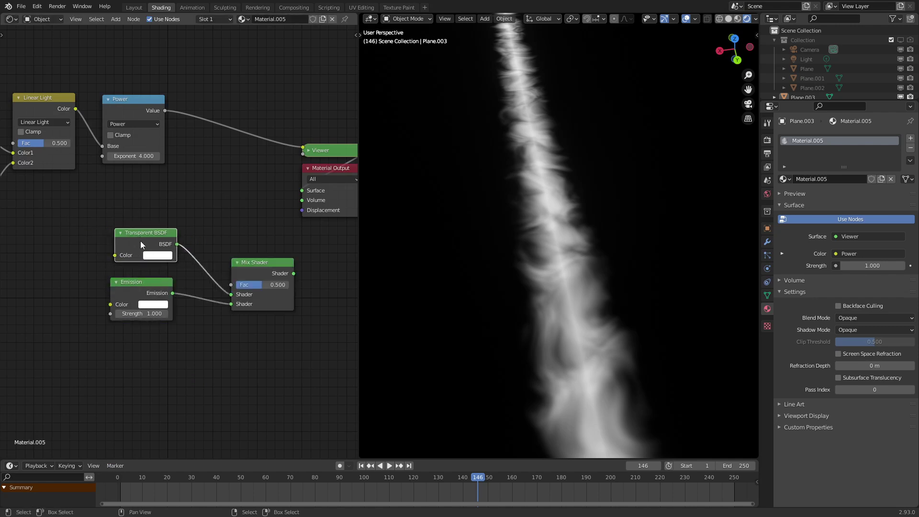
pyautogui.moveTo(242, 263); pyautogui.dragTo(219, 243)
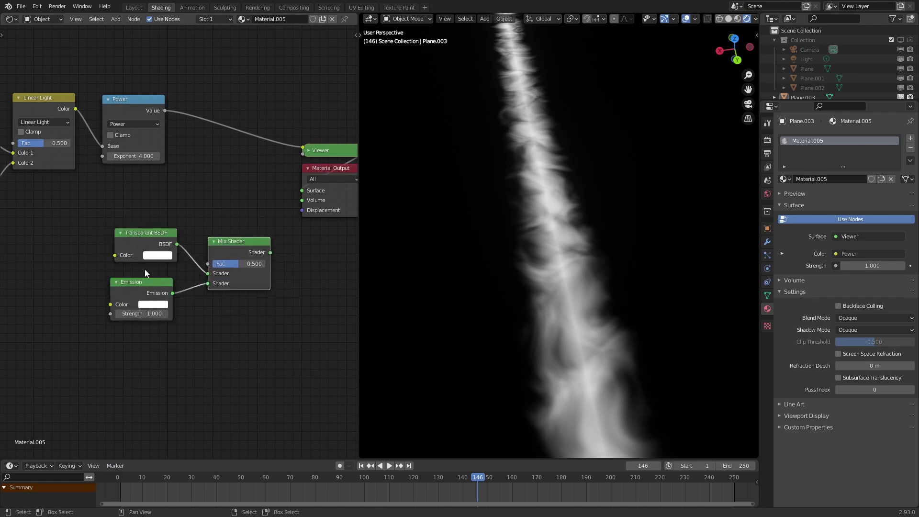
# - Drive the Mix Shader's Fac with the Power value and connect the Mix Shader to the Material Output's Surface
pyautogui.moveTo(230, 212); pyautogui.dragTo(231, 283, button='middle')
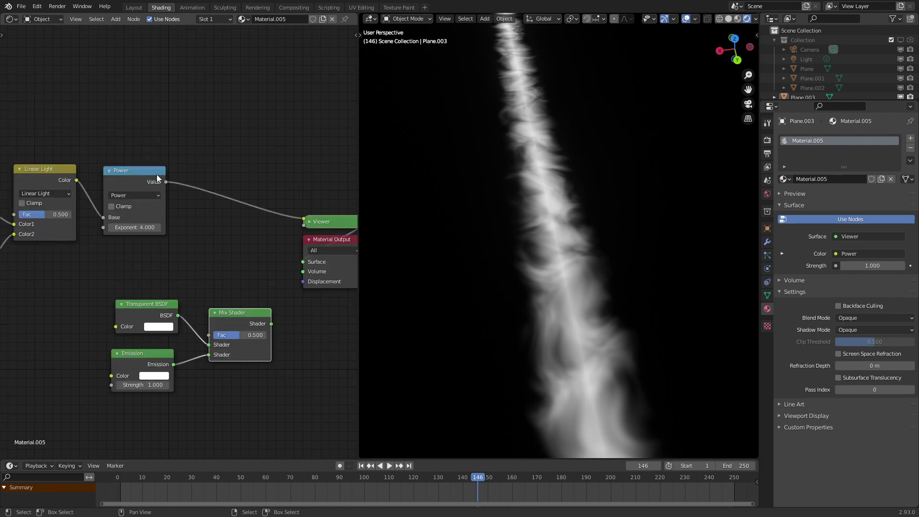
pyautogui.moveTo(166, 182); pyautogui.dragTo(209, 335)
pyautogui.keyDown('ctrl'); pyautogui.keyDown('shift'); pyautogui.click(231, 320); pyautogui.keyUp('shift'); pyautogui.keyUp('ctrl')
pyautogui.scroll(-2, 498, 247)
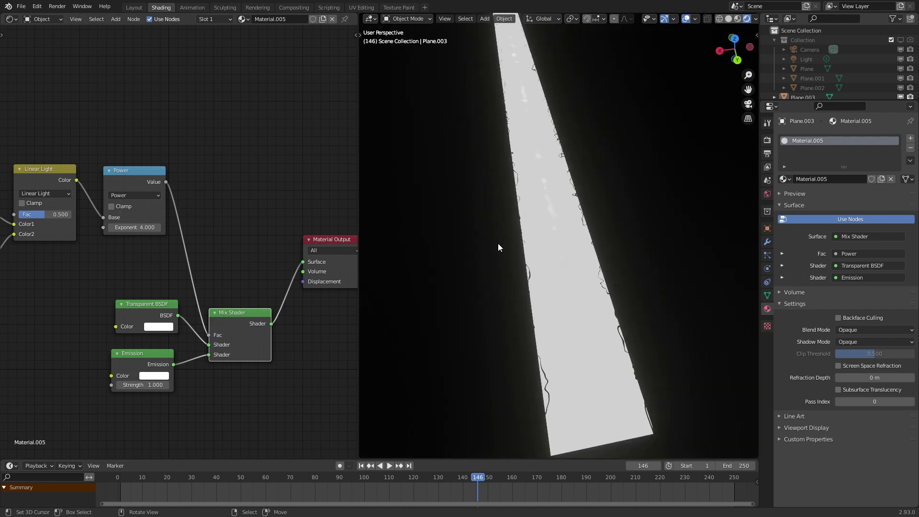
# - Set the material's blend mode to Alpha Blend and its shadow mode to None
pyautogui.click(871, 329)
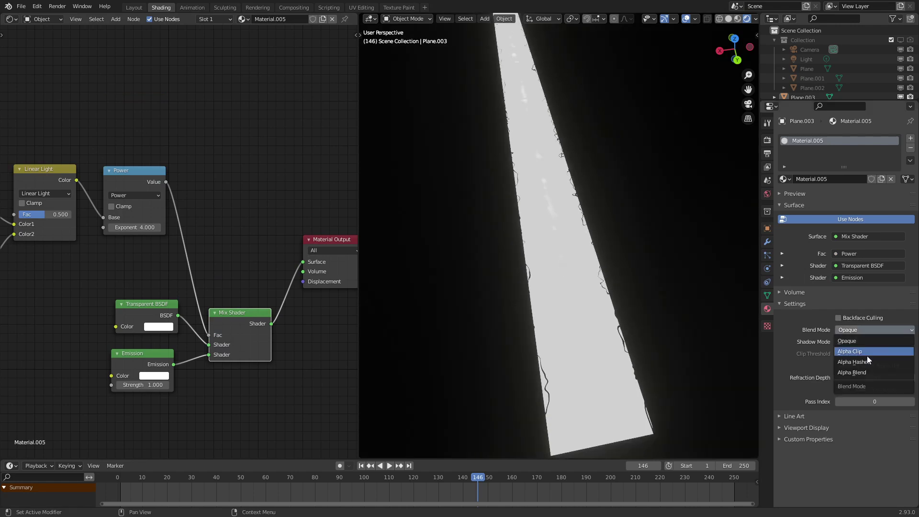
pyautogui.click(857, 372)
pyautogui.click(855, 341)
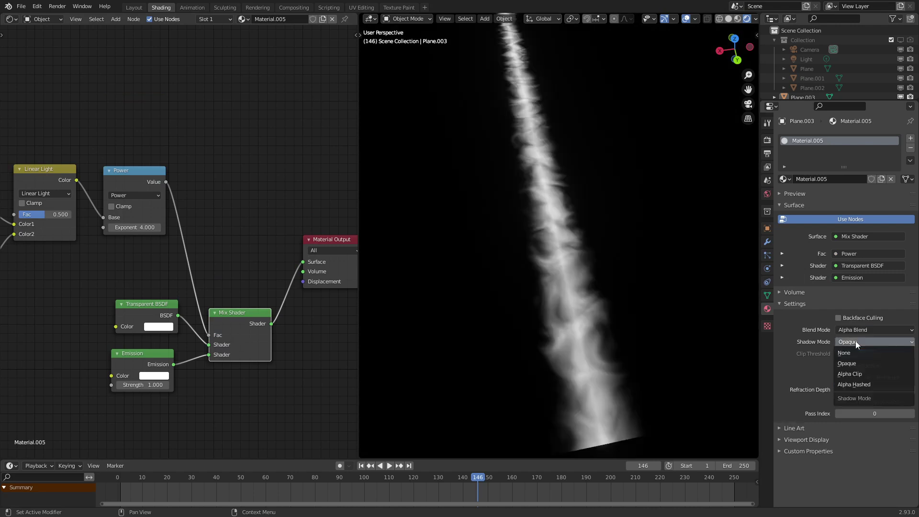
pyautogui.click(854, 353)
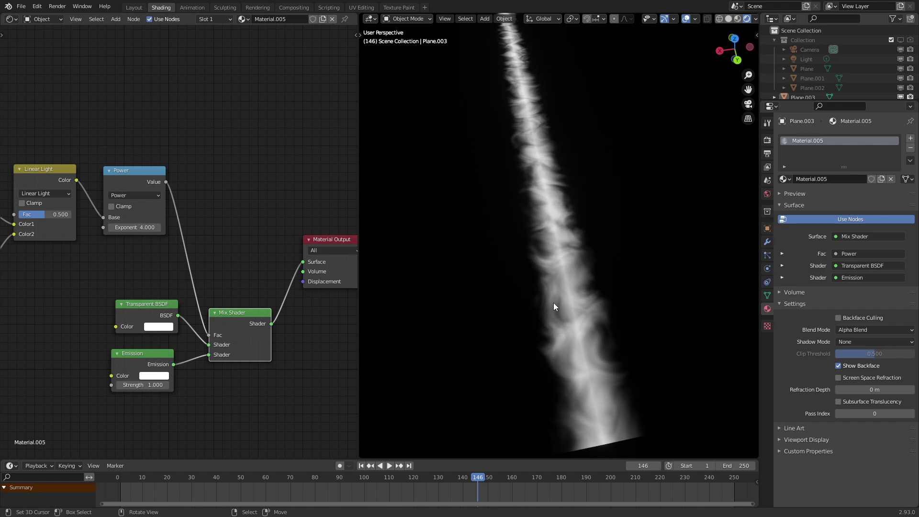
# - Insert a ColorRamp between the Power node and the Mix Shader's Fac
pyautogui.scroll(2, 170, 275)
pyautogui.press('q')
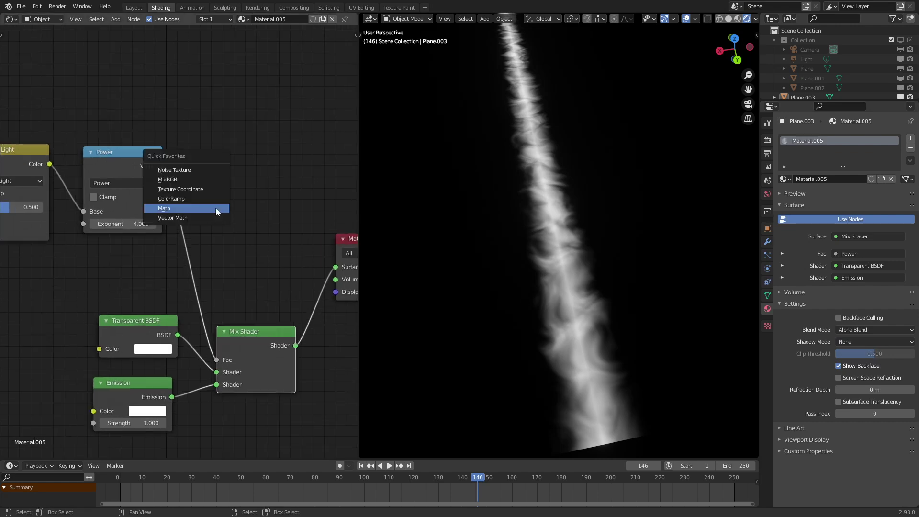
pyautogui.click(214, 201)
pyautogui.click(168, 142)
pyautogui.moveTo(223, 189); pyautogui.dragTo(202, 202, button='middle')
pyautogui.scroll(-1, 139, 354)
pyautogui.scroll(-1, 140, 353)
# - Move the Transparent BSDF and Emission nodes together so they sit beneath the new ColorRamp
pyautogui.moveTo(139, 353); pyautogui.dragTo(111, 296, button='middle')
pyautogui.press('c')
pyautogui.click(110, 333)
pyautogui.rightClick(109, 333)
pyautogui.press('g')
pyautogui.click(211, 323)
# - Add a middle stop at position 0.5 to the new ColorRamp and darken it to black
pyautogui.click(164, 164)
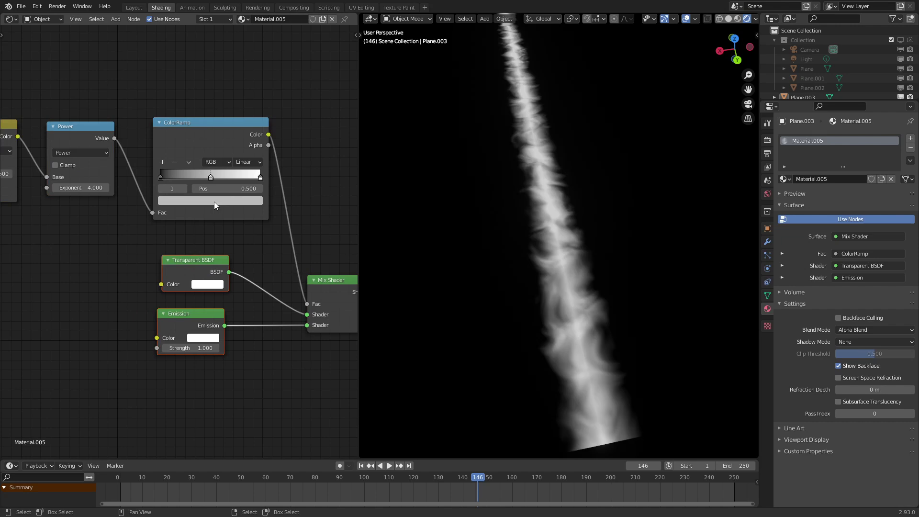
pyautogui.click(214, 202)
pyautogui.scroll(-8, 194, 100)
pyautogui.scroll(-2, 193, 99)
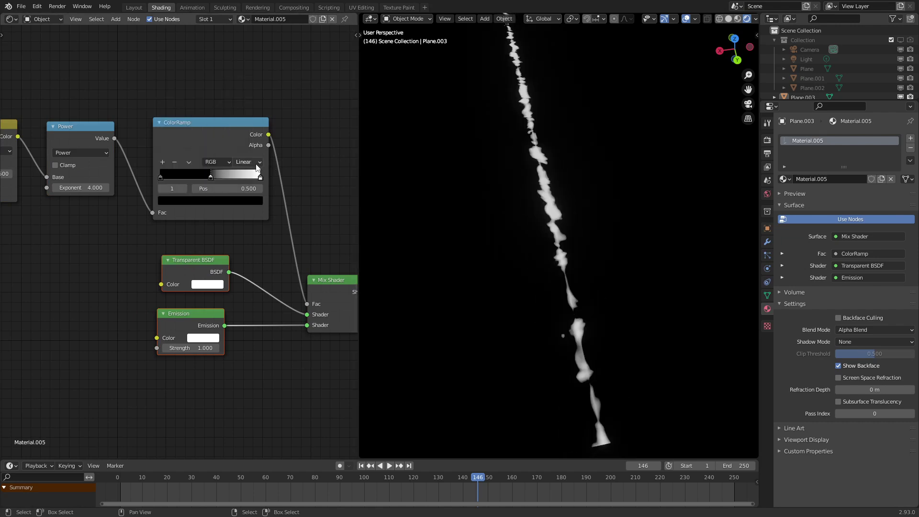
# - Switch the new ColorRamp's interpolation to B-Spline
pyautogui.click(241, 164)
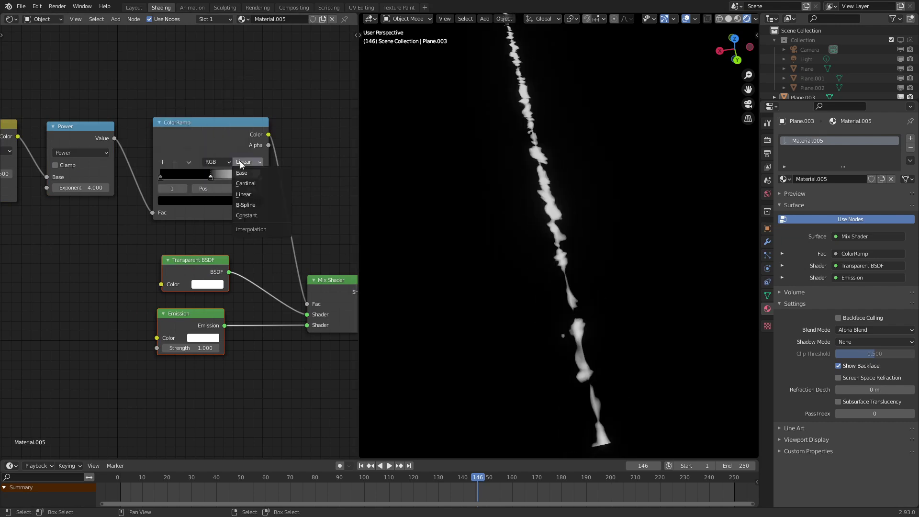
pyautogui.click(246, 210)
pyautogui.scroll(3, 615, 306)
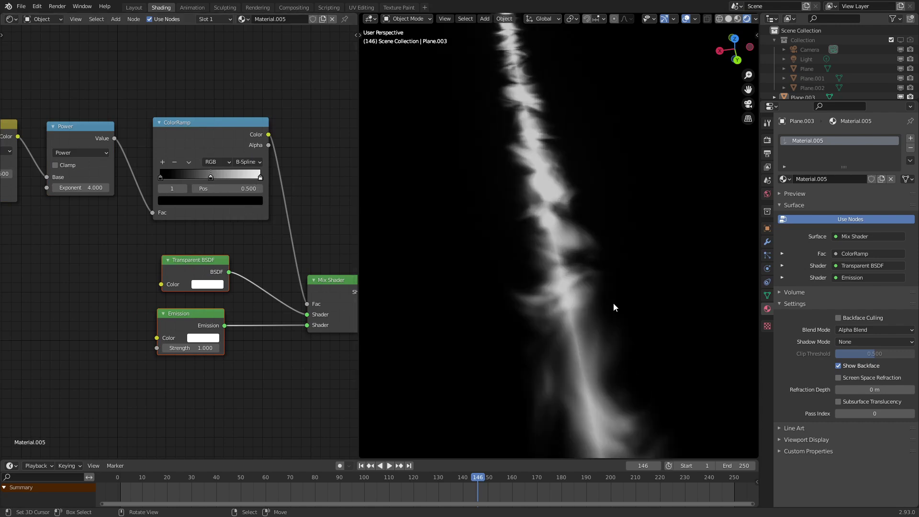
pyautogui.scroll(-2, 491, 263)
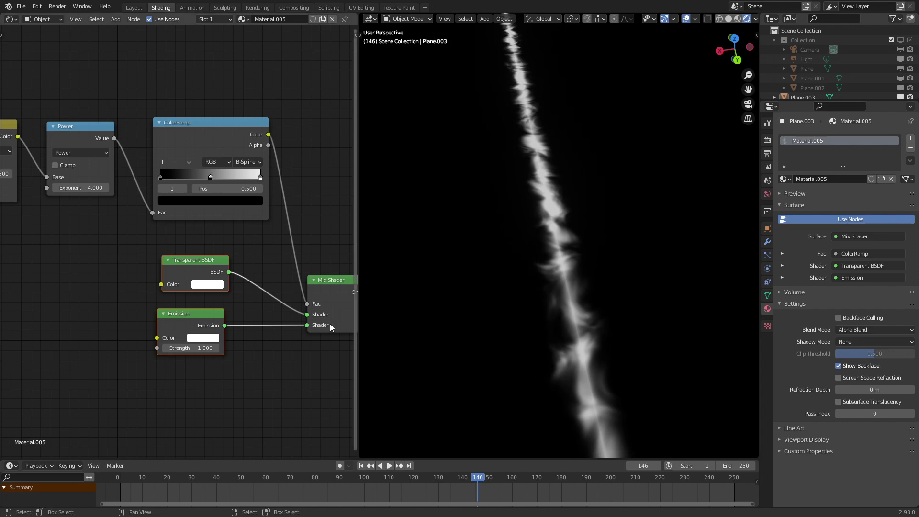
# - Raise the Emission node's strength to 21.8 and view the whole streak
pyautogui.moveTo(190, 347); pyautogui.dragTo(290, 348)
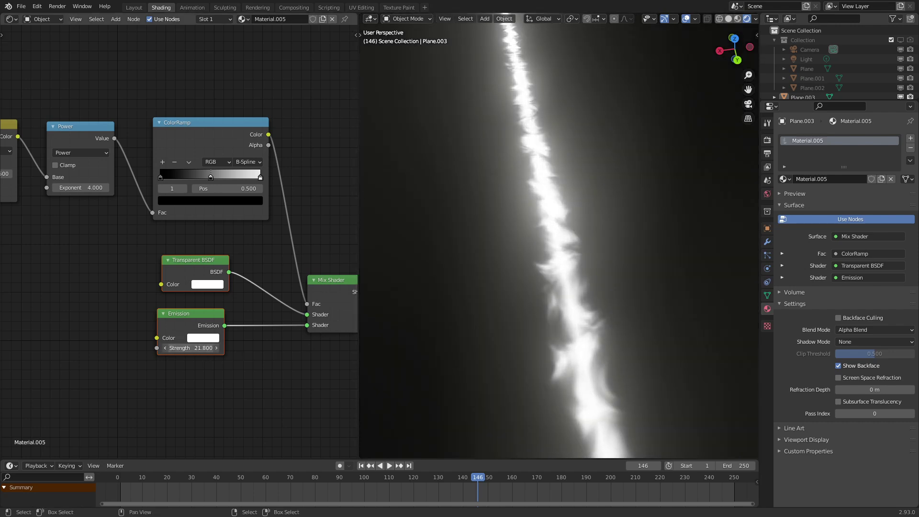
pyautogui.scroll(-1, 190, 348)
pyautogui.scroll(-3, 610, 285)
pyautogui.moveTo(610, 285); pyautogui.dragTo(616, 274, button='middle')
pyautogui.scroll(2, 615, 279)
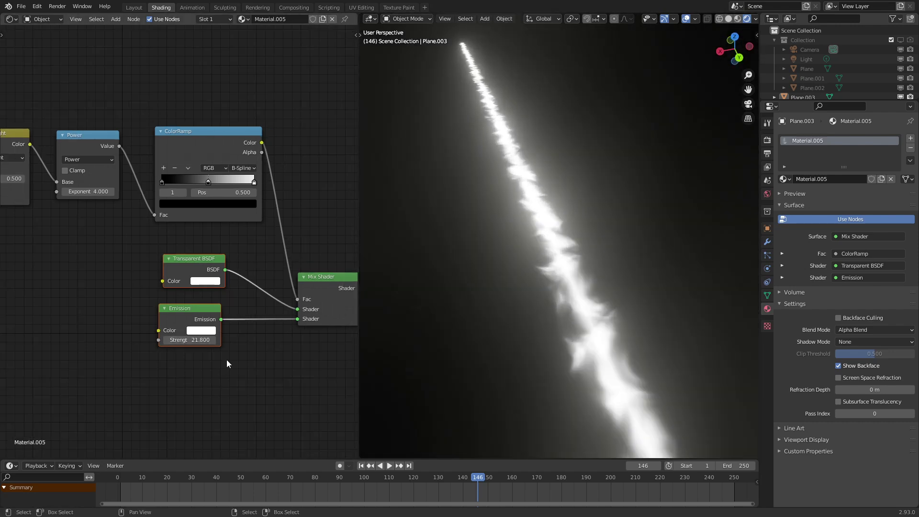
# - Give the Emission node a saturated orange color and a strength of 40
pyautogui.click(209, 334)
pyautogui.moveTo(222, 268)
pyautogui.mouseDown()
pyautogui.moveTo(214, 266)
pyautogui.moveTo(246, 209)
pyautogui.moveTo(203, 254)
pyautogui.moveTo(195, 229)
pyautogui.moveTo(243, 226)
pyautogui.moveTo(215, 262)
pyautogui.mouseUp()
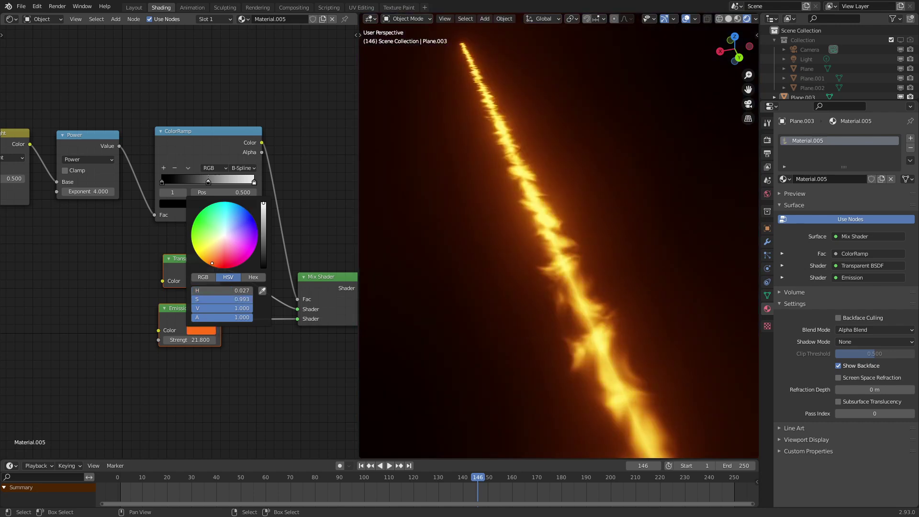
pyautogui.doubleClick(193, 341)
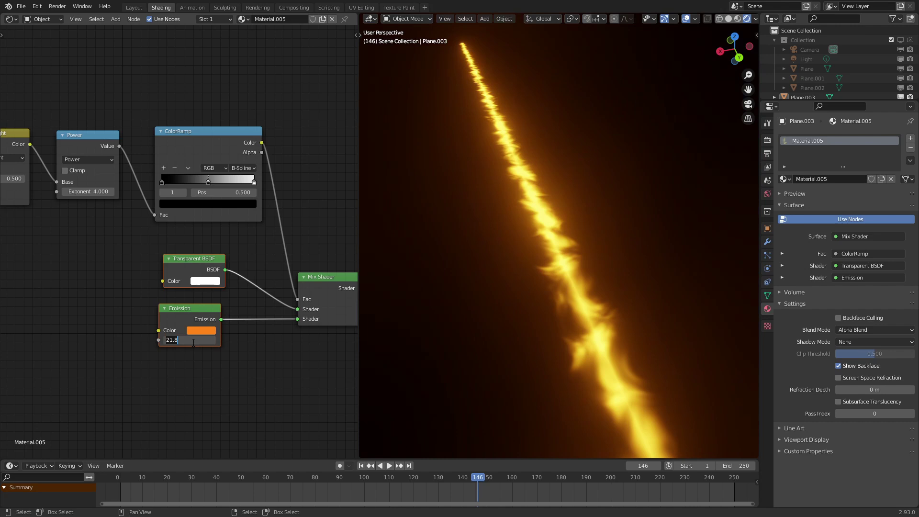
pyautogui.write('40')
pyautogui.press('Return')
pyautogui.moveTo(539, 273)
pyautogui.mouseDown(button='middle')
pyautogui.moveTo(528, 270)
pyautogui.moveTo(537, 272)
pyautogui.mouseUp(button='middle')
# - Move the lower UV Map node aside and insert a Vector Math Add node between it and the Noise Texture
pyautogui.scroll(-6, 126, 308)
pyautogui.moveTo(128, 308); pyautogui.dragTo(241, 287, button='middle')
pyautogui.moveTo(88, 280); pyautogui.dragTo(240, 300, button='middle')
pyautogui.scroll(3, 186, 314)
pyautogui.click(167, 297)
pyautogui.moveTo(167, 296); pyautogui.dragTo(274, 294, button='middle')
pyautogui.moveTo(296, 302); pyautogui.dragTo(143, 280)
pyautogui.press('q')
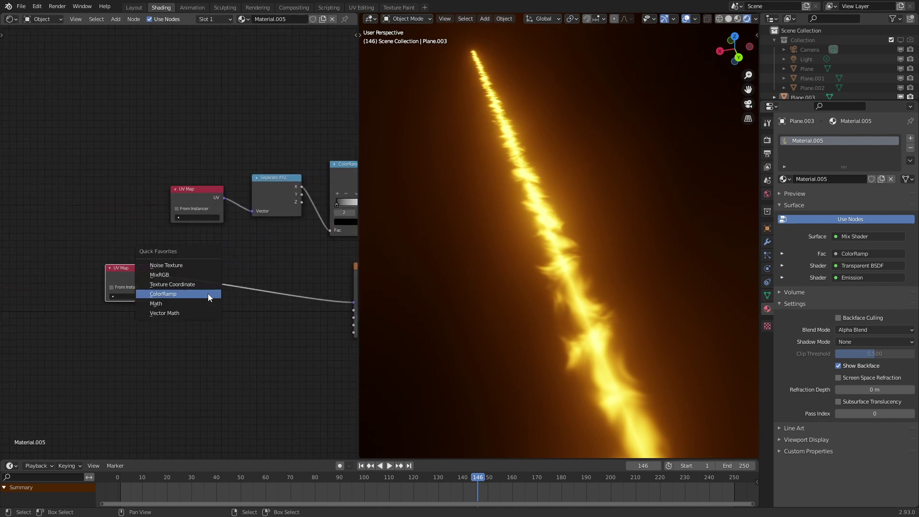
pyautogui.click(194, 311)
pyautogui.click(198, 270)
pyautogui.moveTo(240, 327)
pyautogui.mouseDown()
pyautogui.moveTo(194, 327)
pyautogui.moveTo(225, 322)
pyautogui.mouseUp()
# - Add a Value input node below the lower UV Map node
pyautogui.moveTo(146, 327); pyautogui.dragTo(230, 235, button='middle')
pyautogui.hotkey('shift', 'a')
pyautogui.moveTo(167, 239)
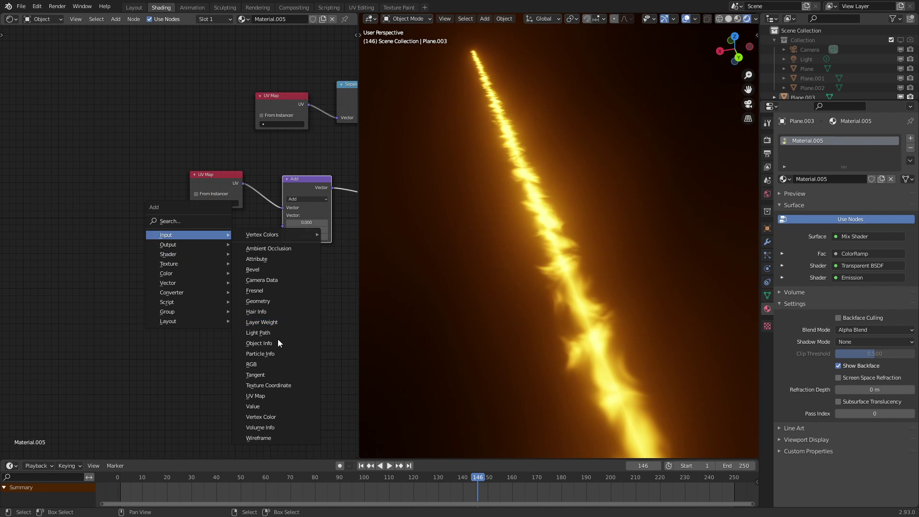
pyautogui.click(261, 406)
pyautogui.click(109, 222)
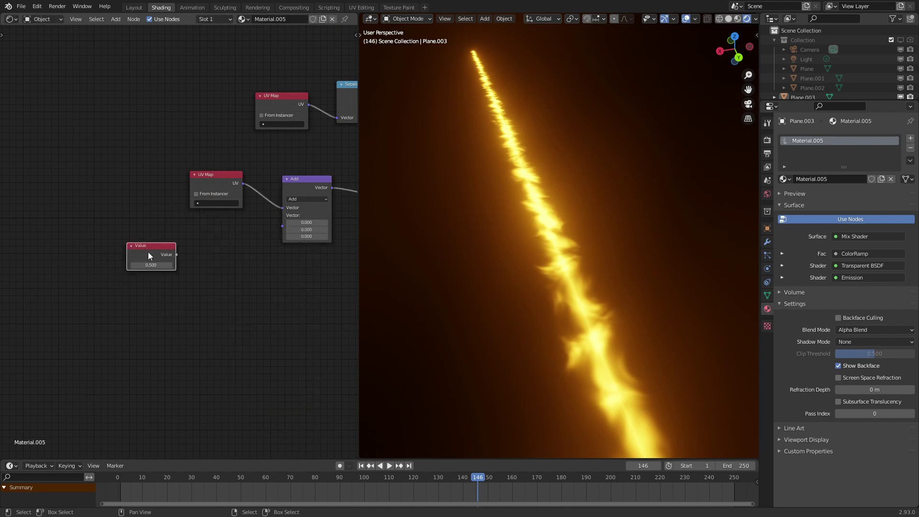
# - Drive the Value node with the expression #frame/24 and start the animation playback
pyautogui.scroll(4, 124, 307)
pyautogui.click(155, 289)
pyautogui.write('#frame/24')
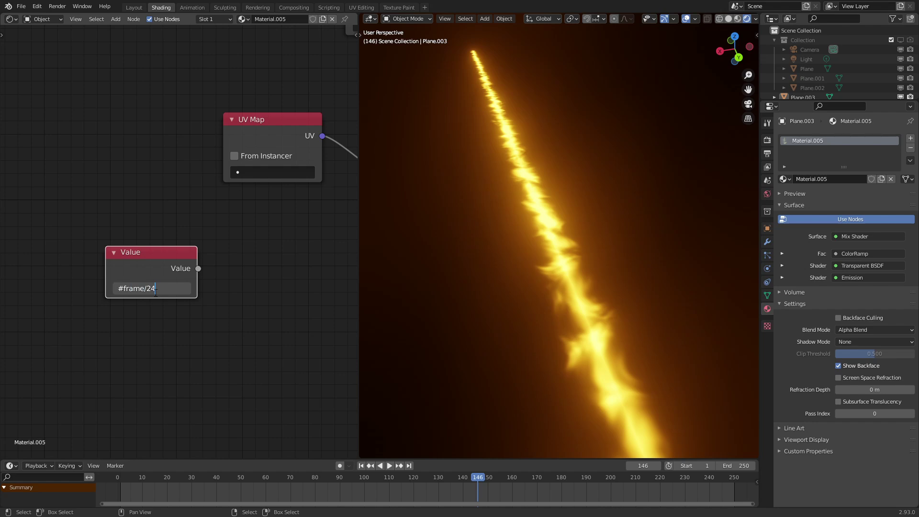
pyautogui.press('Return')
pyautogui.press('space')
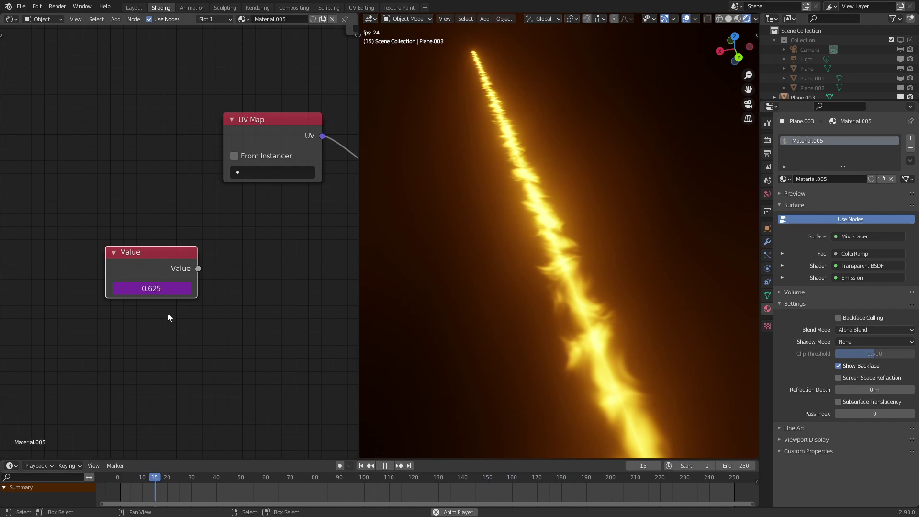
# - Duplicate the Add node as a Multiply node and wire it between the Value node and the Add node's second vector
pyautogui.scroll(-5, 166, 276)
pyautogui.moveTo(160, 272); pyautogui.dragTo(108, 275, button='middle')
pyautogui.press('g')
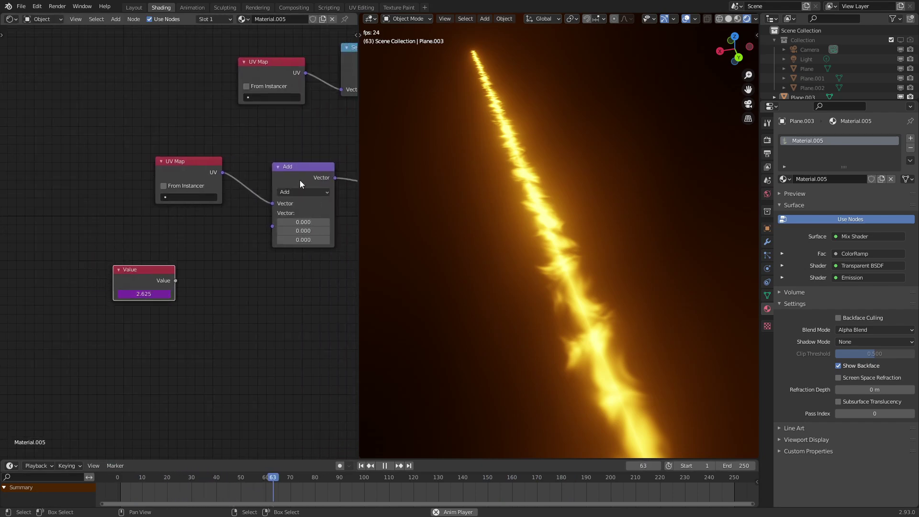
pyautogui.click(299, 180)
pyautogui.hotkey('shift', 'd')
pyautogui.click(242, 270)
pyautogui.click(242, 270)
pyautogui.click(225, 269)
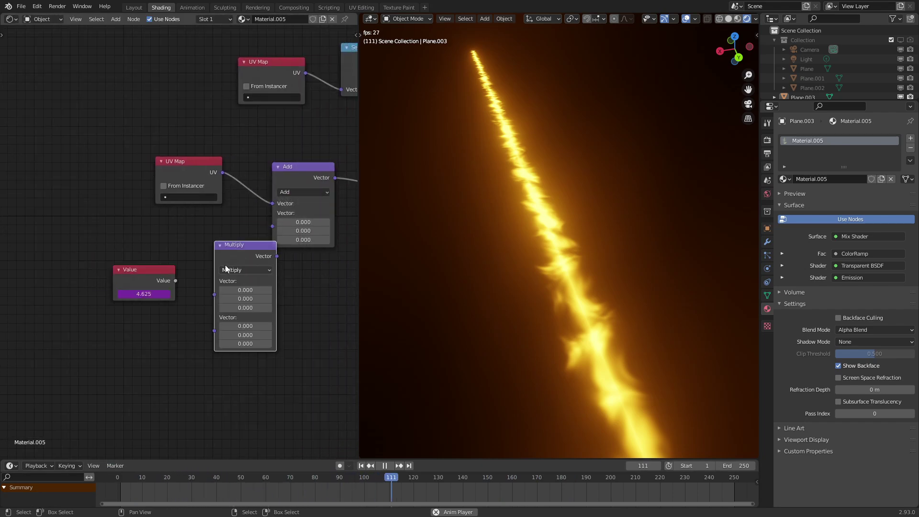
pyautogui.press('g')
pyautogui.click(207, 284)
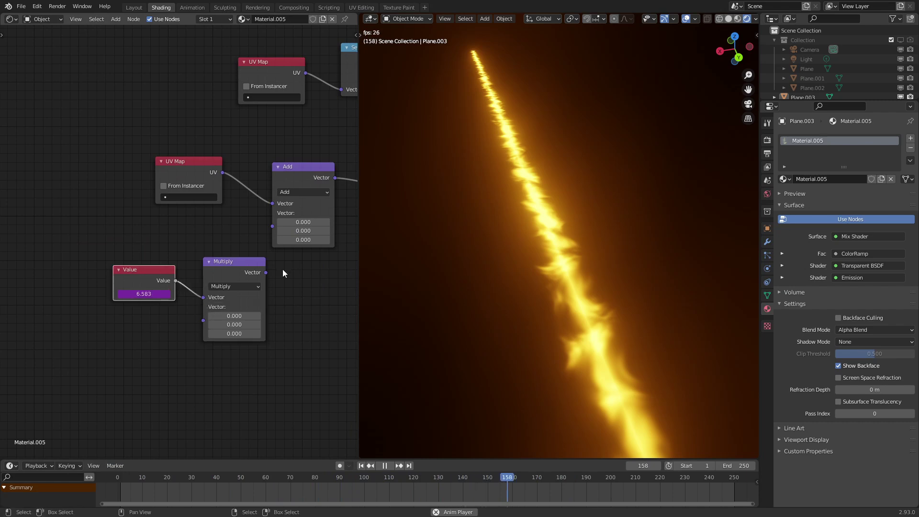
pyautogui.moveTo(274, 225); pyautogui.dragTo(273, 226)
# - Set the Multiply node's second vector to 2 in Y and 0.3 in Z
pyautogui.scroll(1, 247, 345)
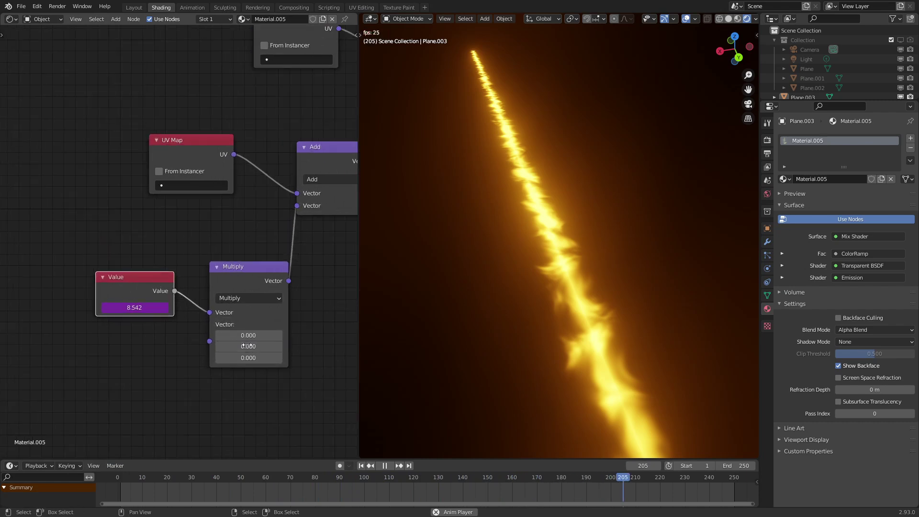
pyautogui.keyDown('shift'); pyautogui.moveTo(250, 345); pyautogui.dragTo(254, 345); pyautogui.keyUp('shift')
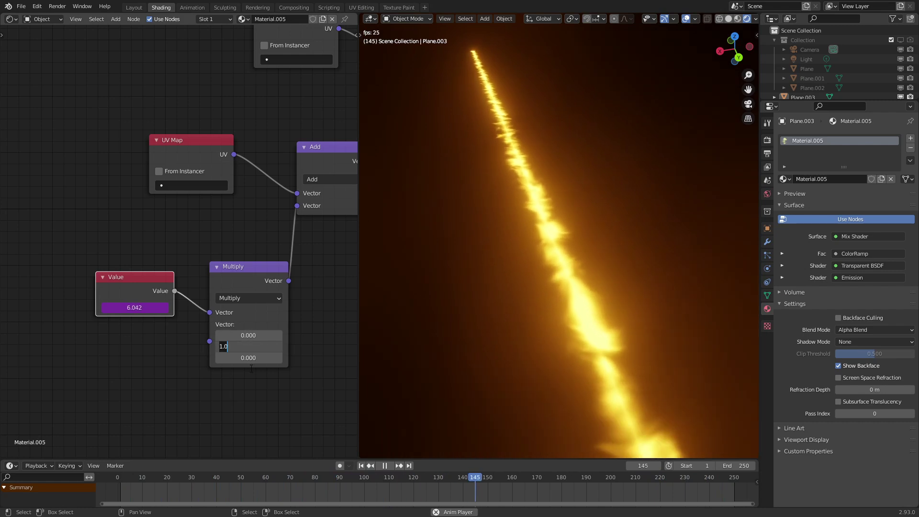
pyautogui.write('2')
pyautogui.press('Return')
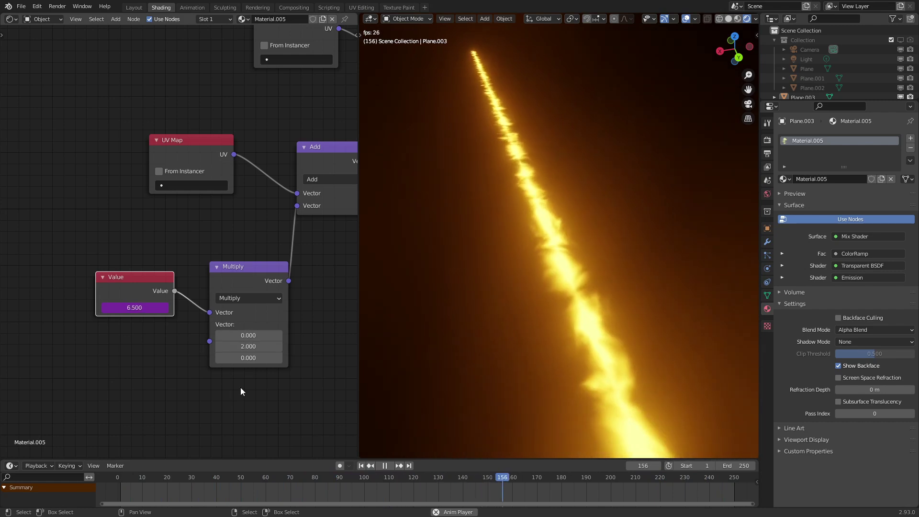
pyautogui.click(279, 361)
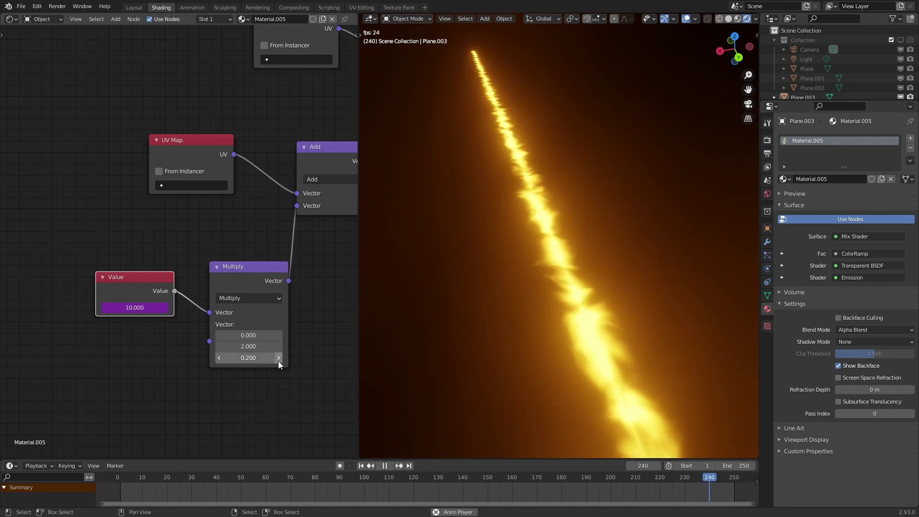
pyautogui.click(279, 361)
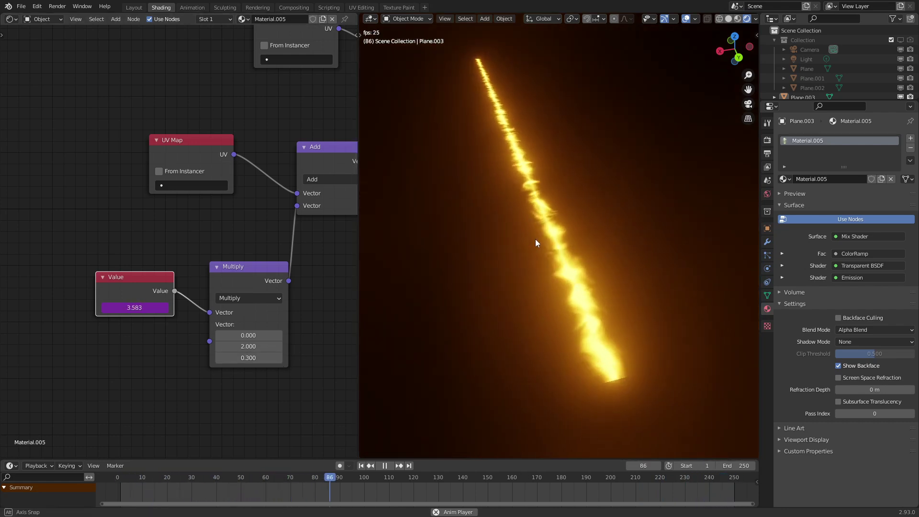
# - Duplicate the Add node as a Multiply node and insert it between the Add node and the Noise Texture
pyautogui.moveTo(535, 238); pyautogui.dragTo(535, 241, button='middle')
pyautogui.scroll(2, 535, 241)
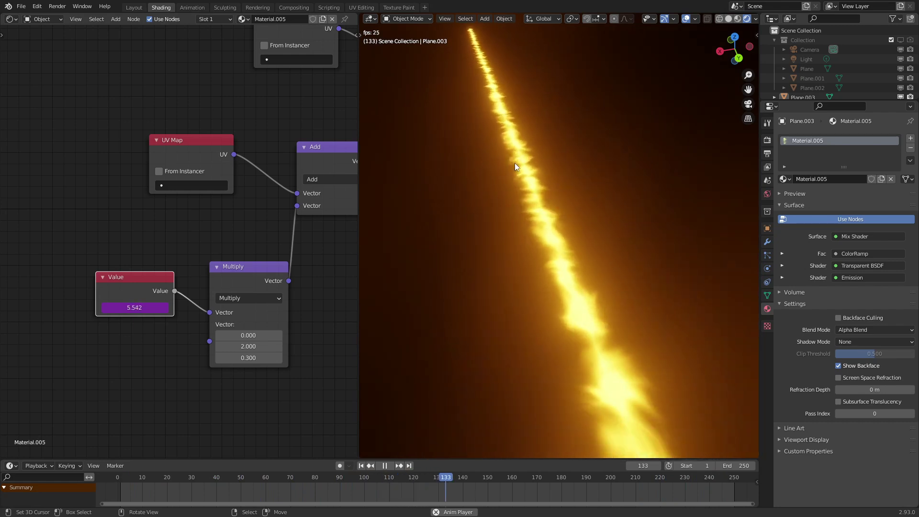
pyautogui.moveTo(279, 238); pyautogui.dragTo(139, 273, button='middle')
pyautogui.hotkey('shift', 'd')
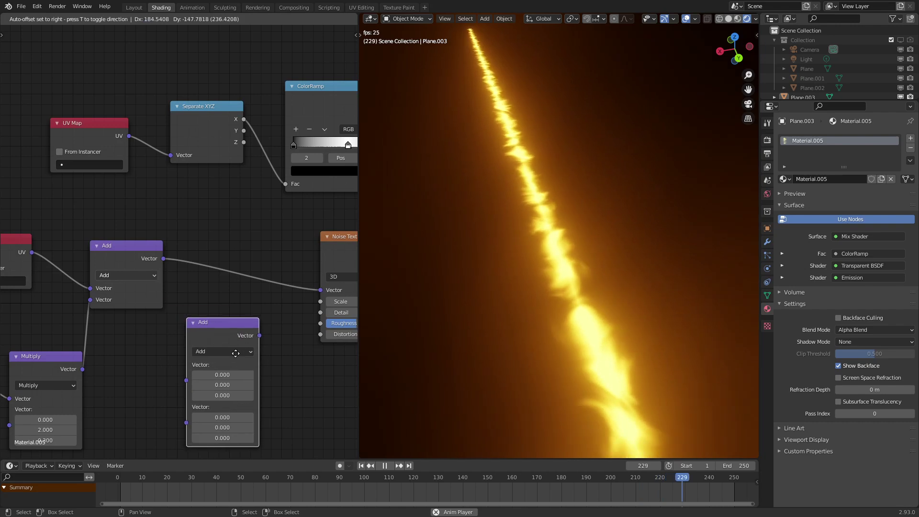
pyautogui.press('m')
pyautogui.moveTo(226, 400); pyautogui.dragTo(222, 366, button='middle')
pyautogui.press('g')
pyautogui.click(234, 294)
# - Set the new Multiply node's second vector to 1 in X, 0.2 in Y and 1 in Z
pyautogui.moveTo(241, 278); pyautogui.dragTo(241, 300)
pyautogui.write('1')
pyautogui.press('Return')
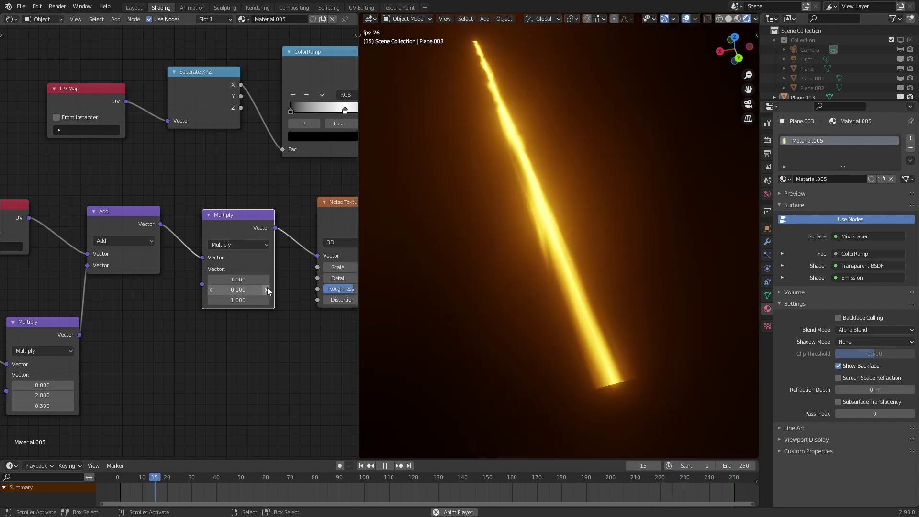
pyautogui.click(267, 290)
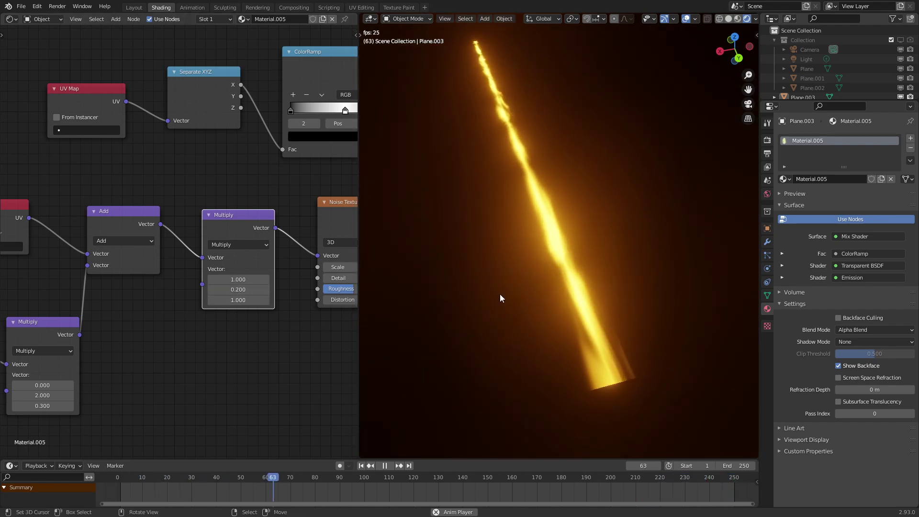
# - Set the Emission to strength 56.4 with a saturated orange colour, and move the final ColorRamp's middle stop to position 0.723
pyautogui.moveTo(299, 280); pyautogui.dragTo(50, 321, button='middle')
pyautogui.moveTo(219, 345); pyautogui.dragTo(249, 345)
pyautogui.click(230, 337)
pyautogui.moveTo(248, 266)
pyautogui.mouseDown()
pyautogui.moveTo(261, 222)
pyautogui.moveTo(236, 265)
pyautogui.moveTo(241, 271)
pyautogui.mouseUp()
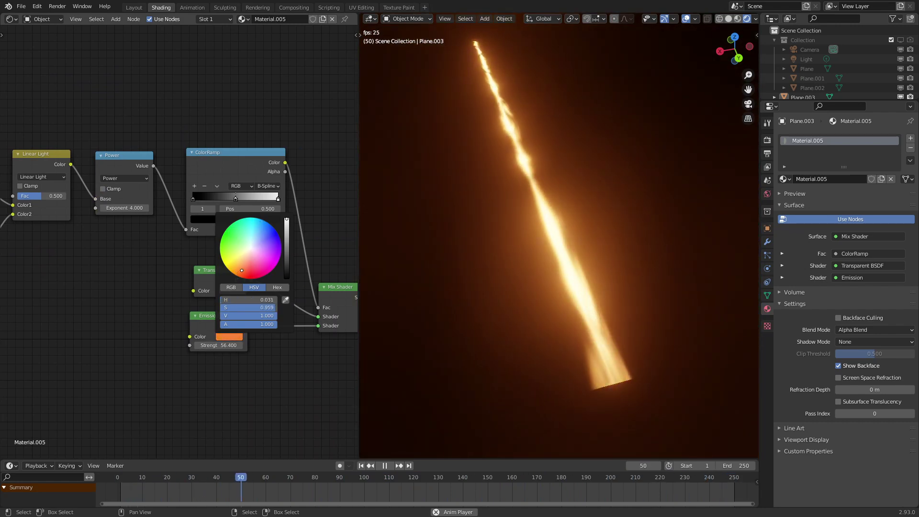
pyautogui.moveTo(240, 196); pyautogui.dragTo(260, 194)
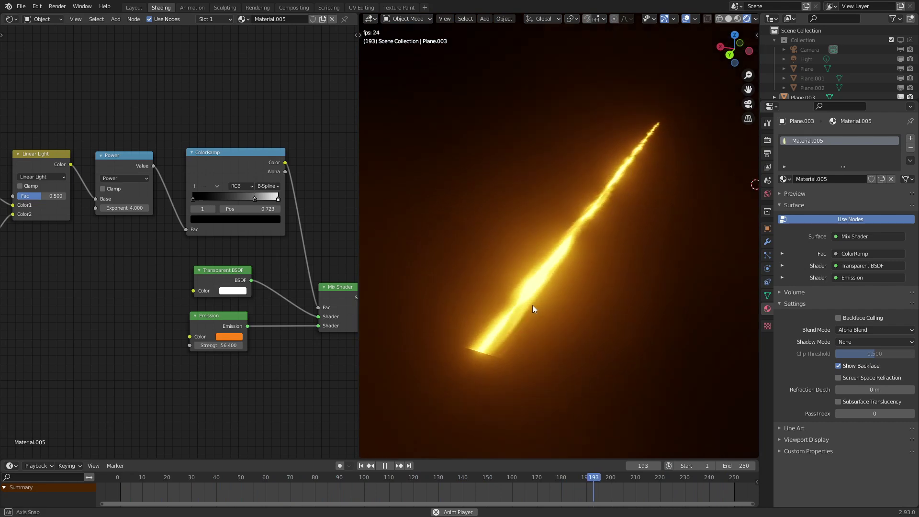
# - Duplicate the streak plane and place the copy beside the original along the X axis
pyautogui.click(564, 265)
pyautogui.hotkey('shift', 'd')
pyautogui.press('x')
pyautogui.click(496, 326)
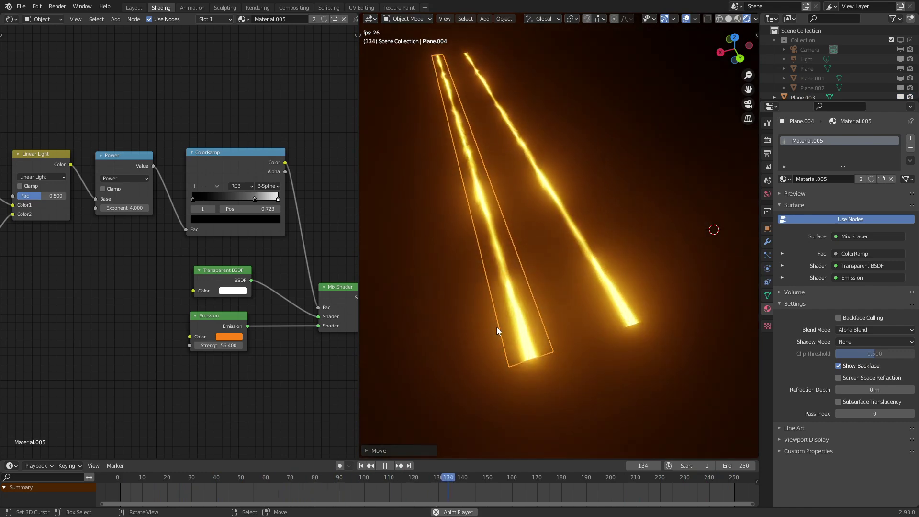
# - Offset the duplicated plane's UVs along Y in the UV Editing workspace, and show the scene in rendered shading without overlays
pyautogui.click(359, 7)
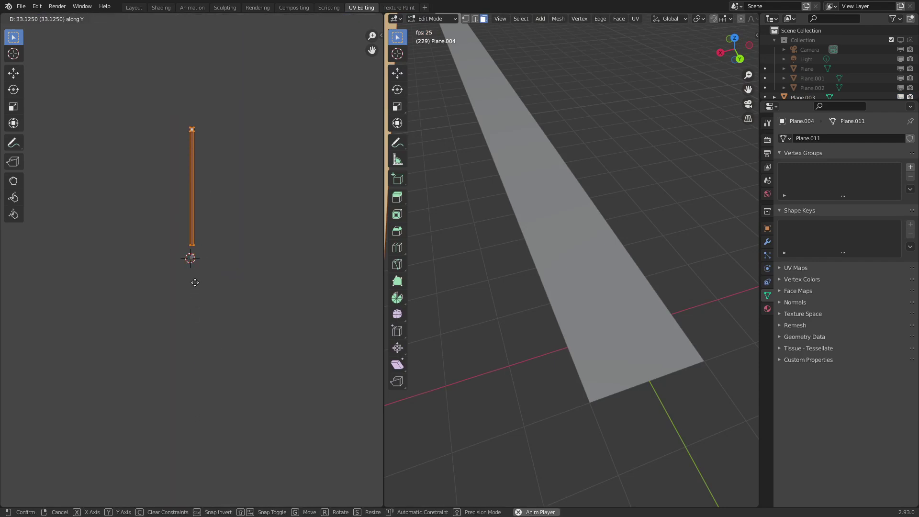
pyautogui.press('Tab')
pyautogui.press('z')
pyautogui.click(731, 325)
pyautogui.scroll(-3, 669, 344)
pyautogui.keyDown('shift'); pyautogui.moveTo(590, 367); pyautogui.dragTo(622, 344, button='middle'); pyautogui.keyUp('shift')
pyautogui.hotkey('alt', 'a')
pyautogui.scroll(-2, 626, 397)
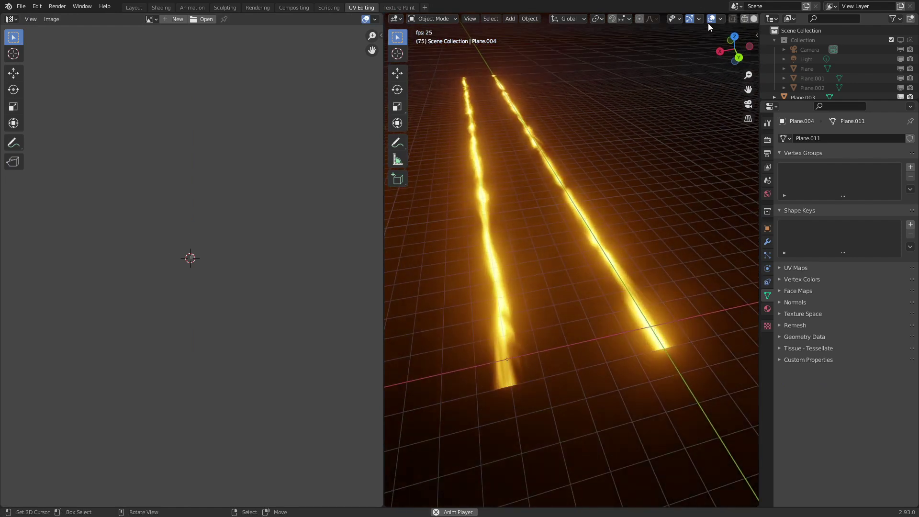
pyautogui.click(712, 18)
# - Duplicate the second streak plane and place the copy along X between the two existing streaks
pyautogui.scroll(-2, 501, 237)
pyautogui.keyDown('shift'); pyautogui.moveTo(525, 254); pyautogui.dragTo(586, 262, button='middle'); pyautogui.keyUp('shift')
pyautogui.hotkey('shift', 'd')
pyautogui.press('x')
pyautogui.click(649, 245)
# - Offset the middle plane's UVs along Y and return to the Shading workspace
pyautogui.press('Tab')
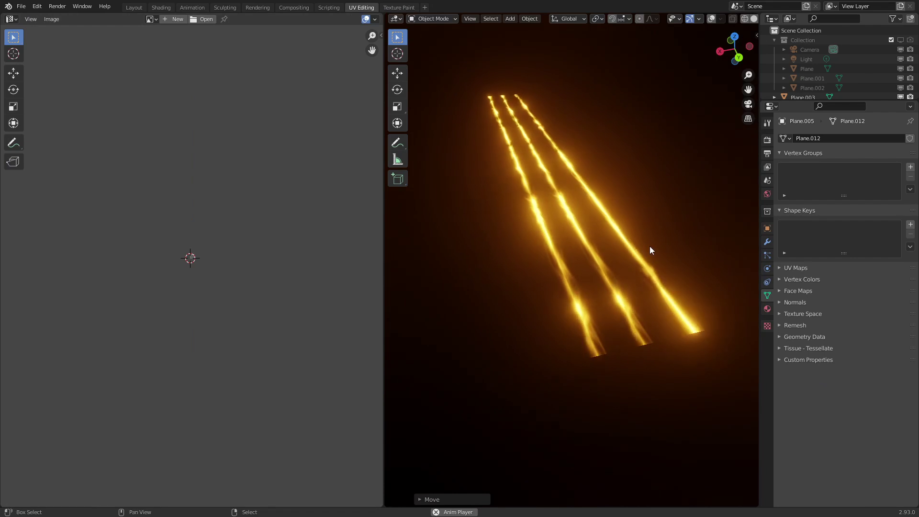
pyautogui.press('g')
pyautogui.press('y')
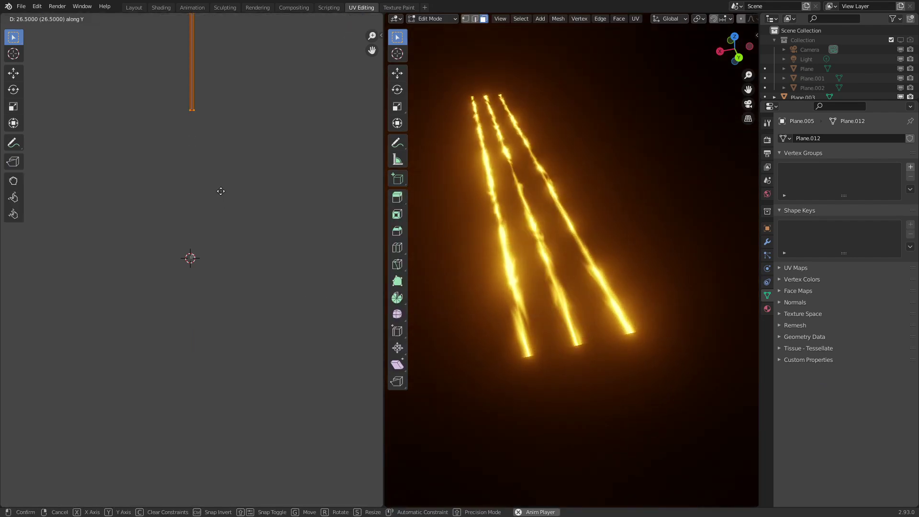
pyautogui.click(220, 164)
pyautogui.press('Tab')
pyautogui.scroll(1, 600, 339)
pyautogui.moveTo(600, 339); pyautogui.dragTo(603, 384, button='middle')
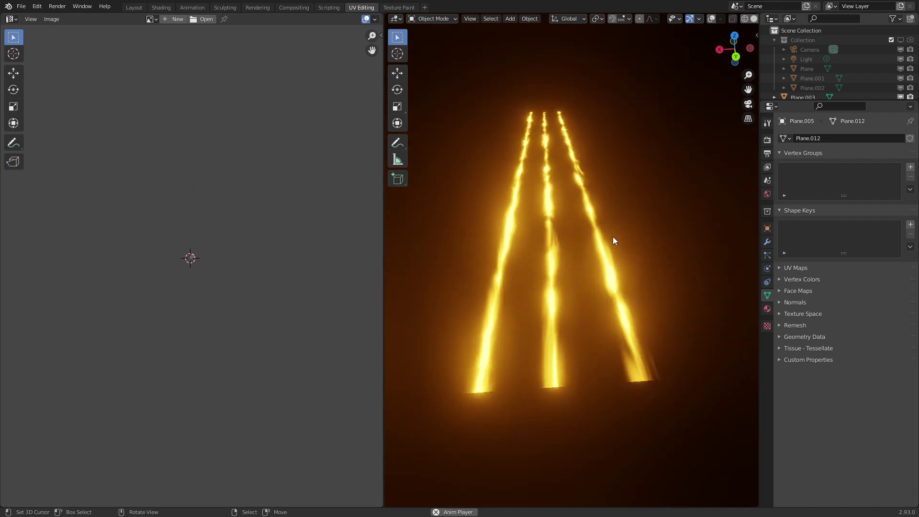
pyautogui.click(161, 7)
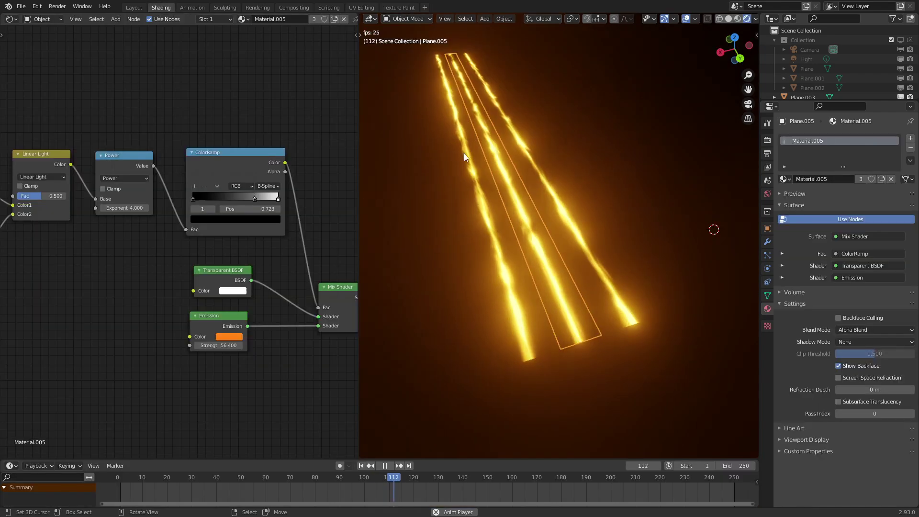
# - Try a blue colour on the Emission node of the streak material
pyautogui.scroll(2, 545, 224)
pyautogui.scroll(-2, 546, 224)
pyautogui.click(229, 336)
pyautogui.moveTo(234, 300); pyautogui.dragTo(256, 300)
pyautogui.moveTo(267, 229); pyautogui.dragTo(262, 226)
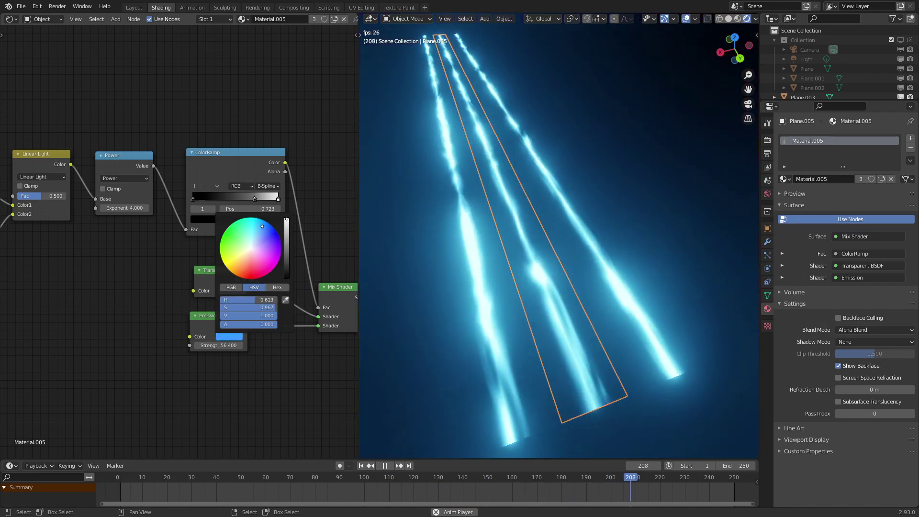
pyautogui.press('Escape')
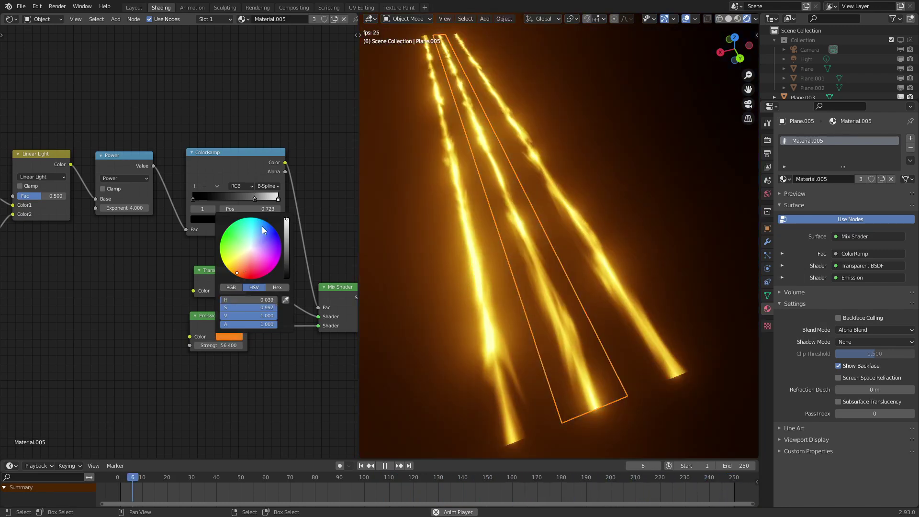
# - Set the Linear Light node's factor to 1 and hide the viewport overlays
pyautogui.moveTo(124, 281); pyautogui.dragTo(259, 314, button='middle')
pyautogui.moveTo(194, 229)
pyautogui.mouseDown()
pyautogui.moveTo(167, 230)
pyautogui.moveTo(201, 229)
pyautogui.mouseUp()
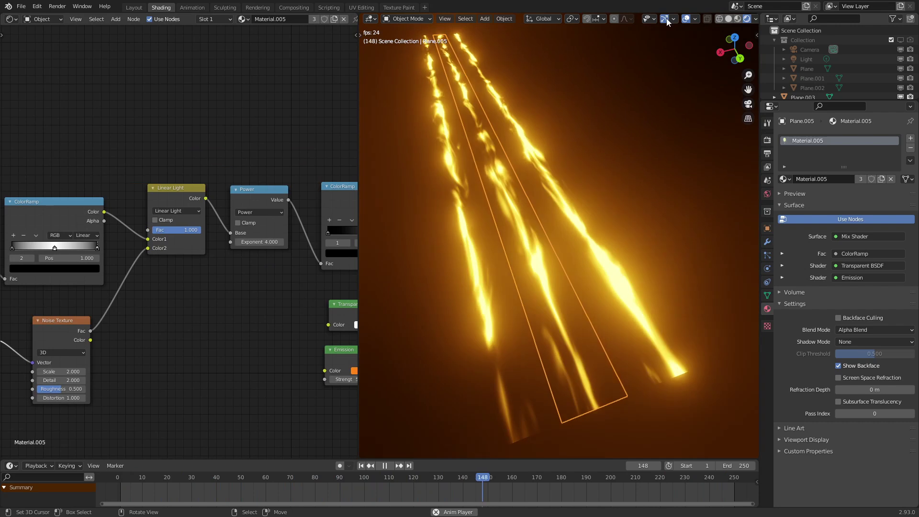
pyautogui.click(685, 19)
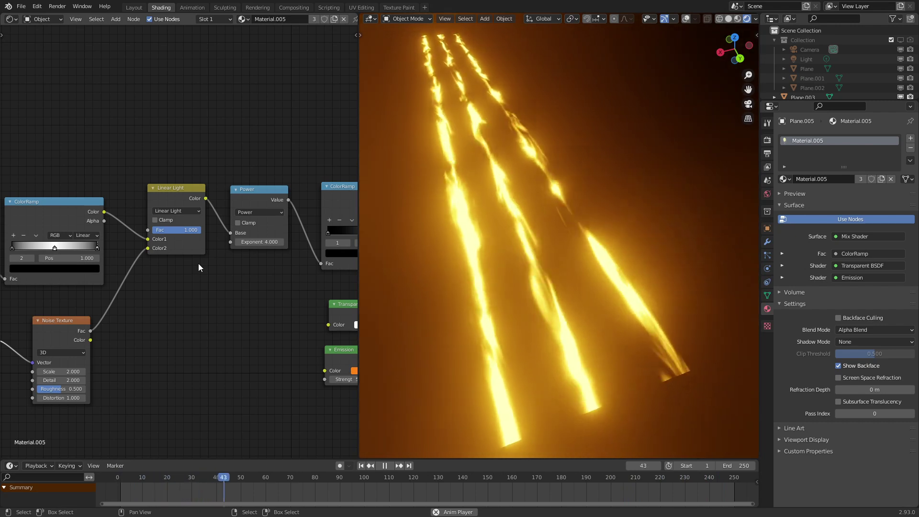
# - Set the Linear Light node's factor to 0.5 and raise the Power node's exponent
pyautogui.click(189, 231)
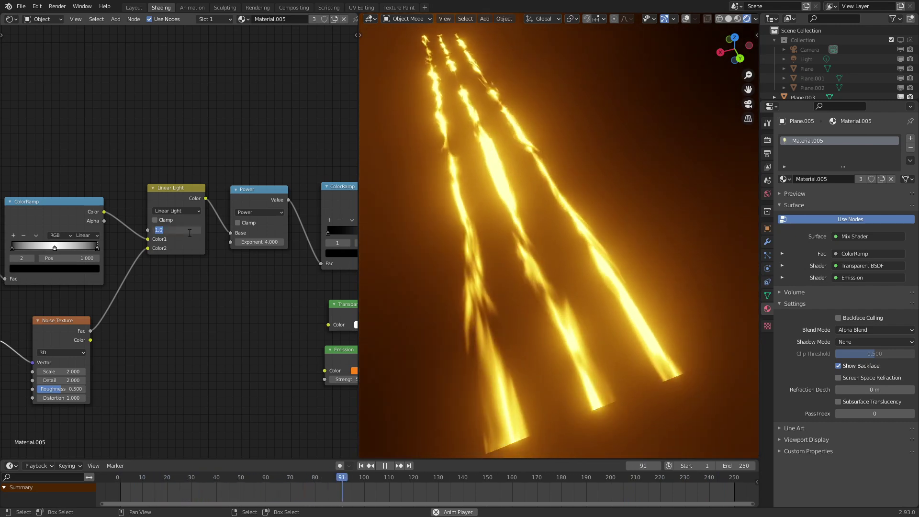
pyautogui.write('0.5')
pyautogui.press('Return')
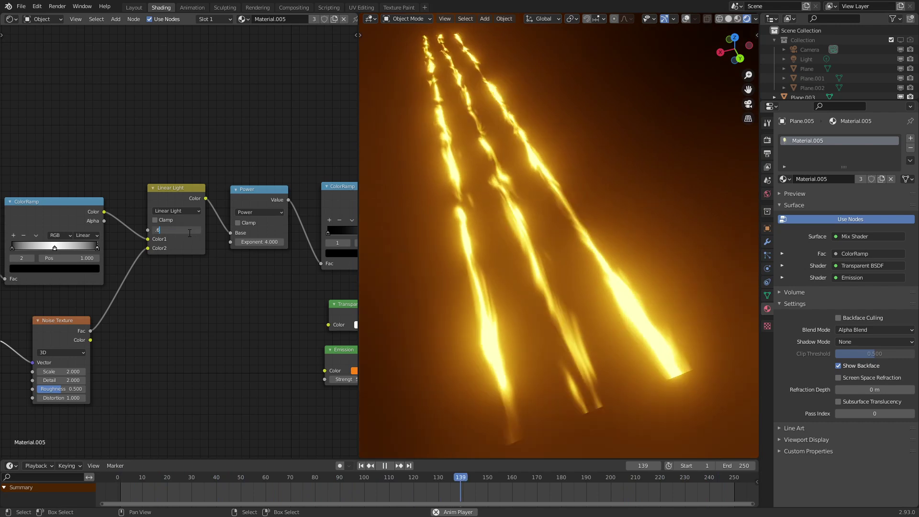
pyautogui.moveTo(256, 241)
pyautogui.mouseDown()
pyautogui.moveTo(302, 242)
pyautogui.moveTo(230, 242)
pyautogui.moveTo(270, 242)
pyautogui.mouseUp()
# - Tidy the node layout by moving the time-driven Multiply node beneath the Add node and its Value node closer
pyautogui.scroll(-5, 198, 306)
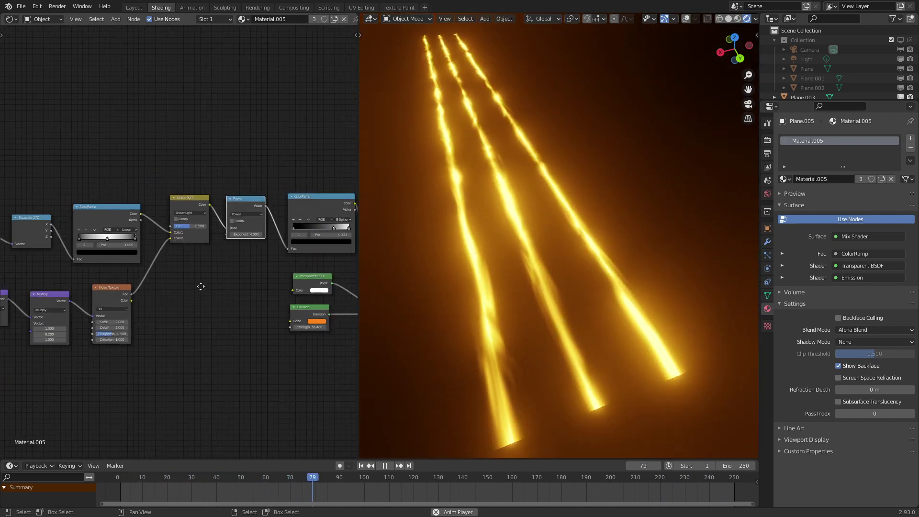
pyautogui.moveTo(201, 286); pyautogui.dragTo(49, 216, button='middle')
pyautogui.scroll(6, 130, 285)
pyautogui.moveTo(171, 300); pyautogui.dragTo(245, 273)
pyautogui.moveTo(67, 296); pyautogui.dragTo(117, 260)
pyautogui.scroll(-2, 200, 241)
pyautogui.moveTo(200, 241); pyautogui.dragTo(33, 259, button='middle')
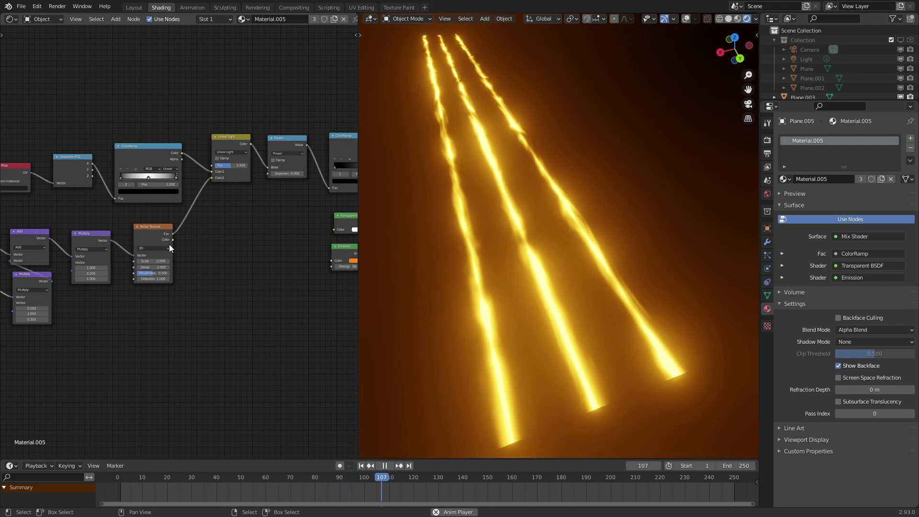
pyautogui.moveTo(394, 275); pyautogui.dragTo(504, 249, button='middle')
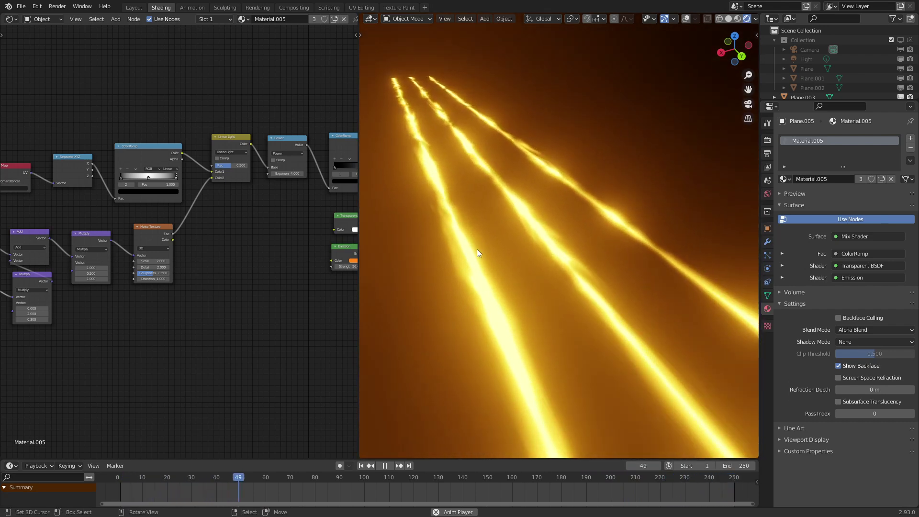
pyautogui.moveTo(476, 255)
pyautogui.mouseDown(button='middle')
pyautogui.moveTo(491, 262)
pyautogui.moveTo(483, 266)
pyautogui.mouseUp(button='middle')
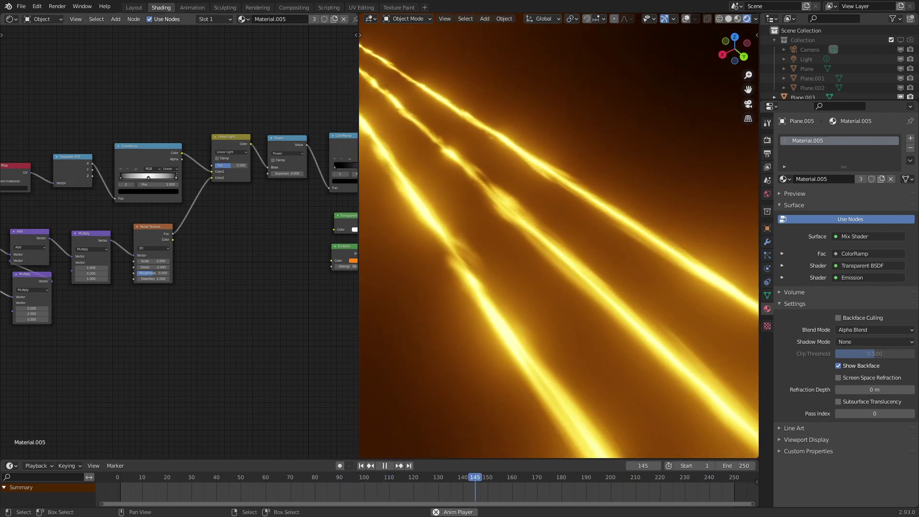